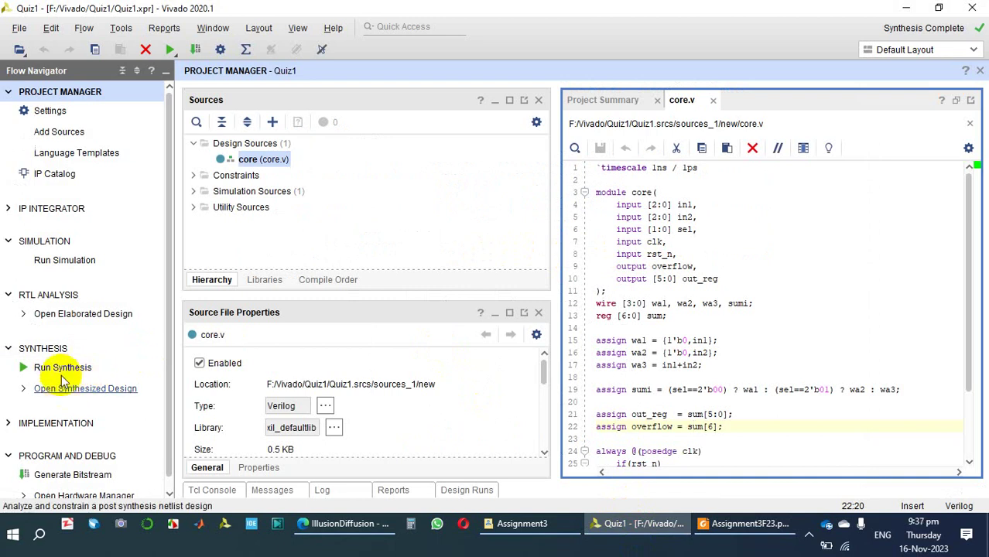
Step: Open the elaborated design of the core module, accept the elaboration notice and let the netlist load in the background
click(22, 317)
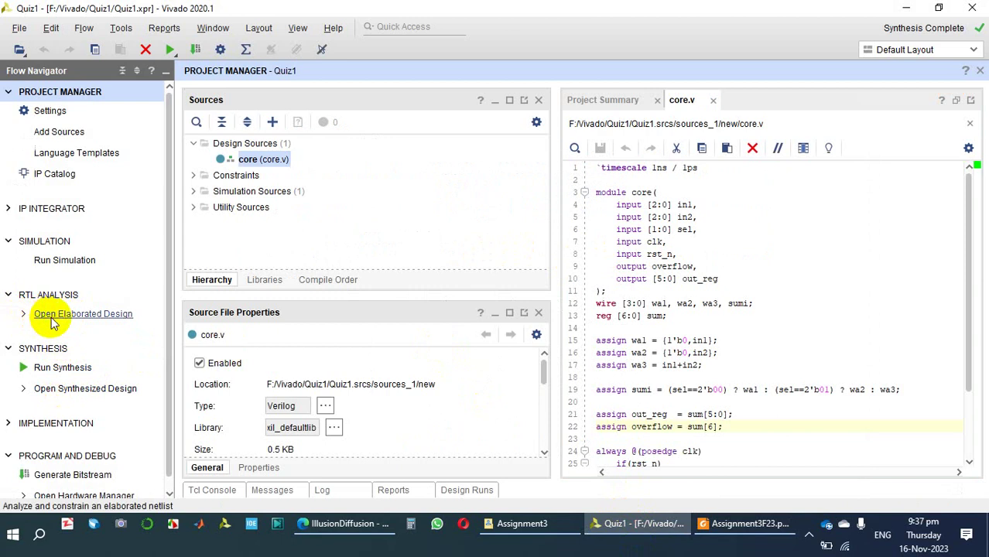
click(52, 320)
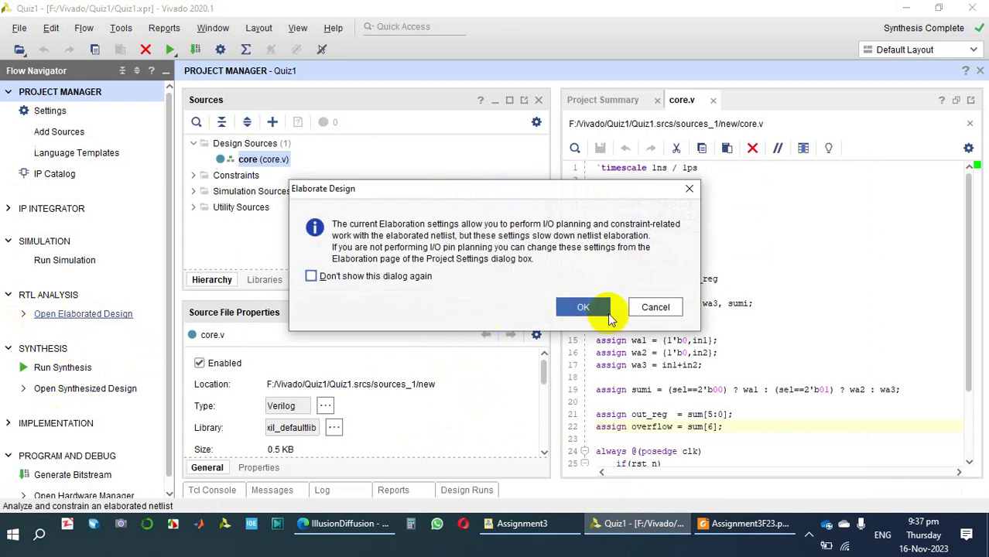
click(598, 306)
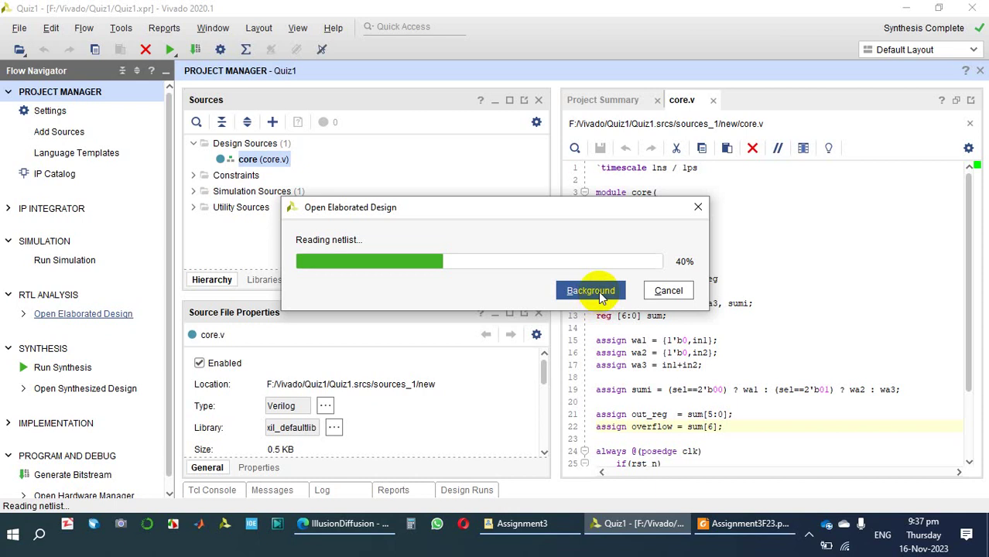
click(718, 530)
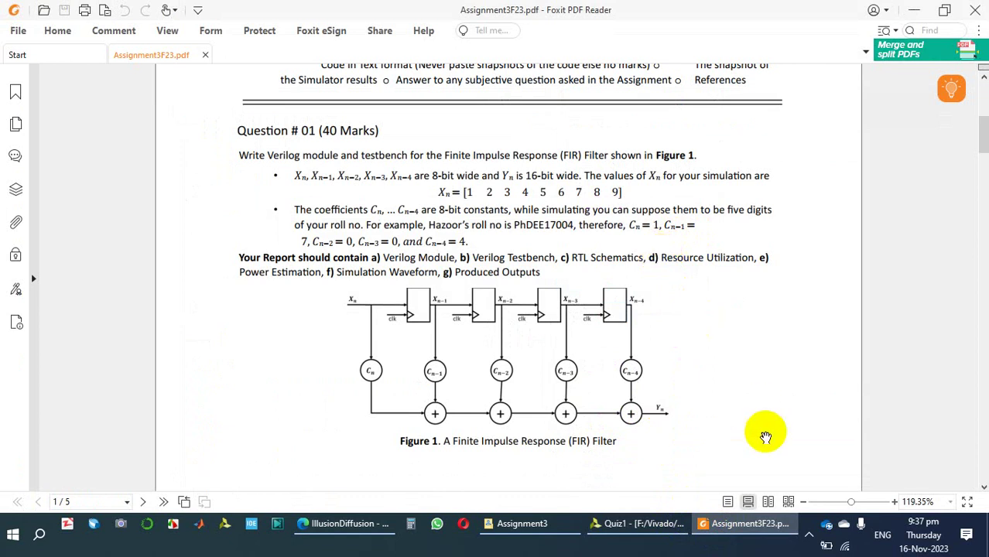
click(739, 529)
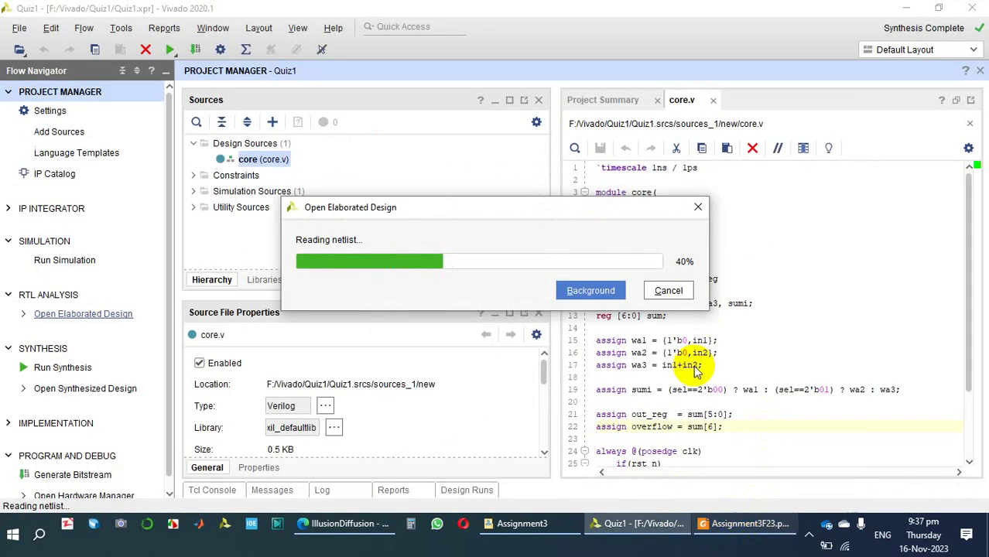
click(591, 291)
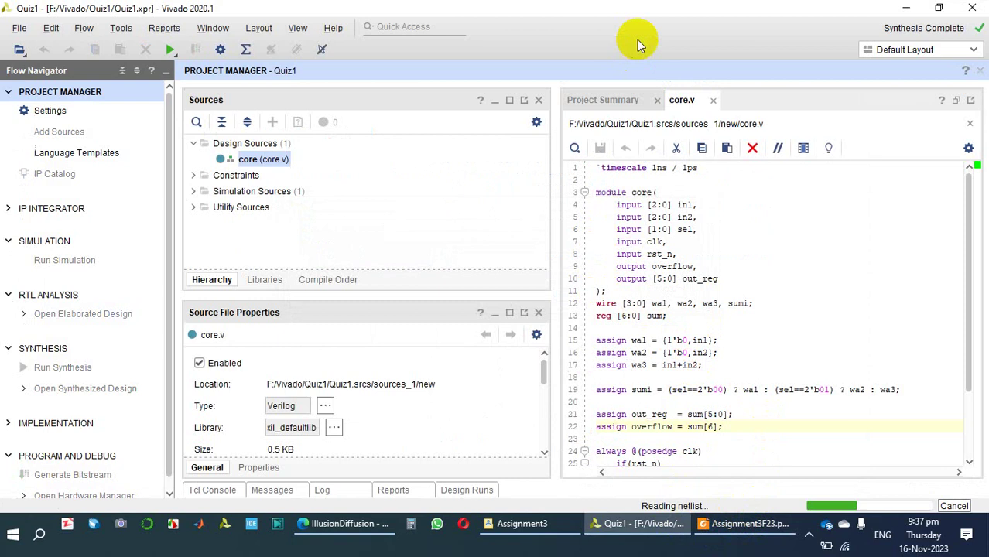
Step: Review the project summary's post-synthesis resource utilization as a table and as a graph
click(586, 106)
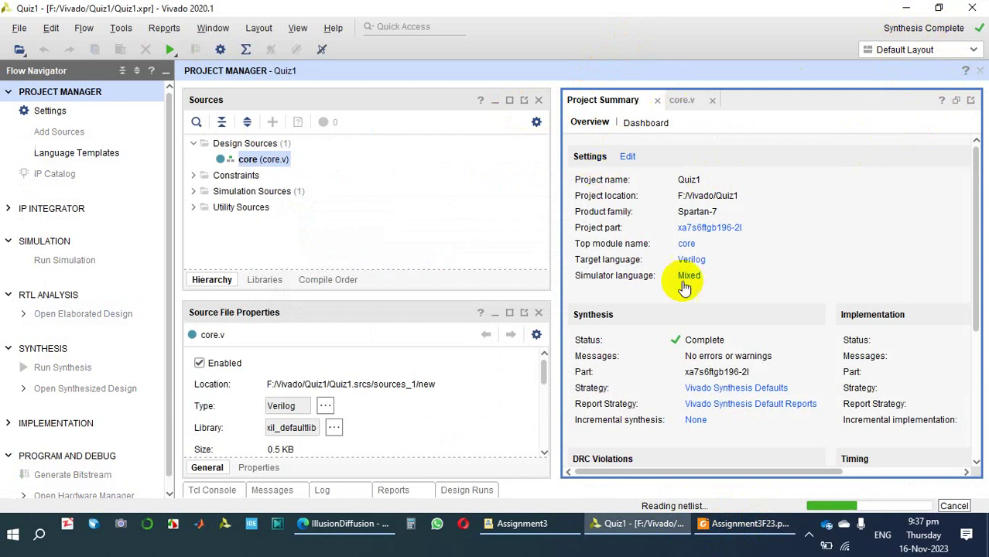
click(977, 432)
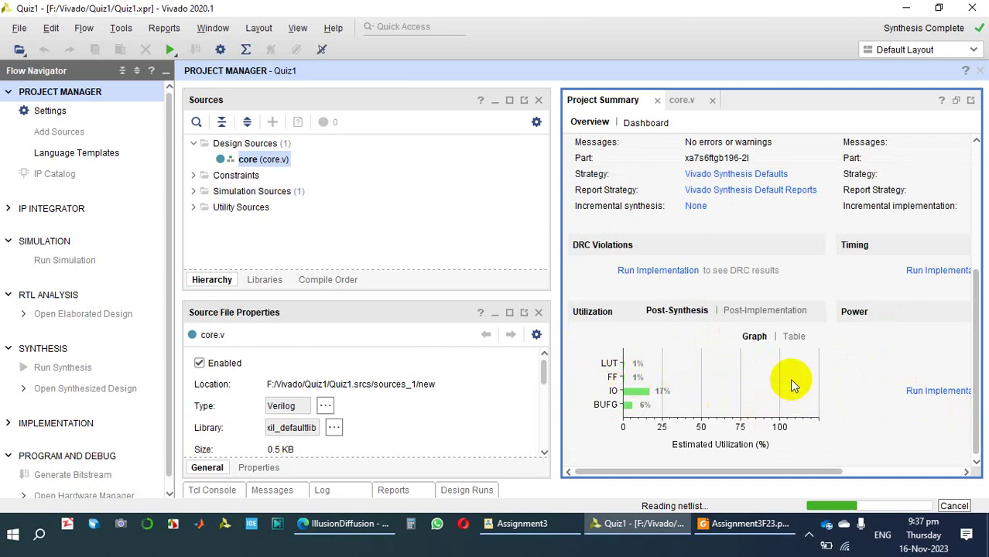
click(794, 338)
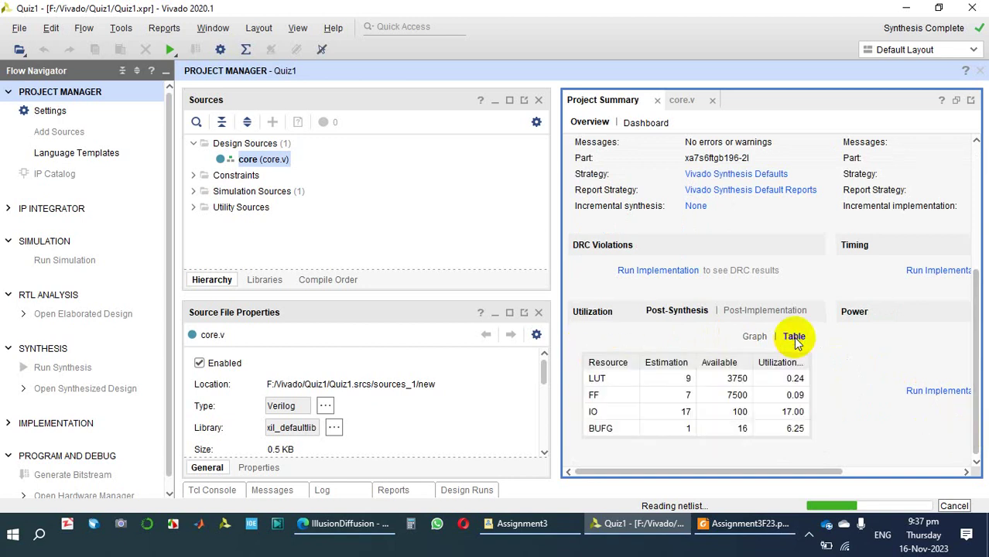
click(756, 339)
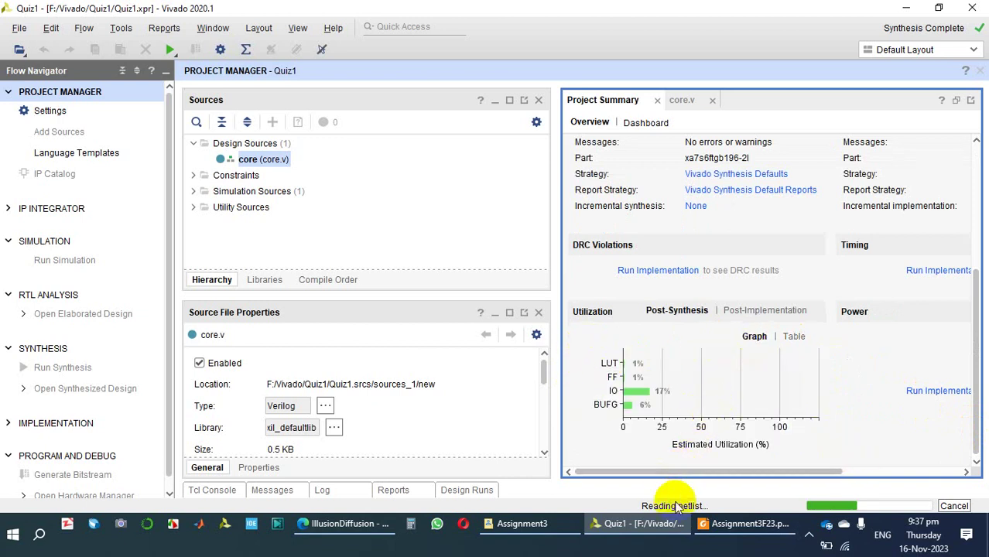
Step: Switch to Assignment3F23.pdf in Foxit PDF Reader and read the FIR filter and report requirements of Questions 1 and 2
click(726, 525)
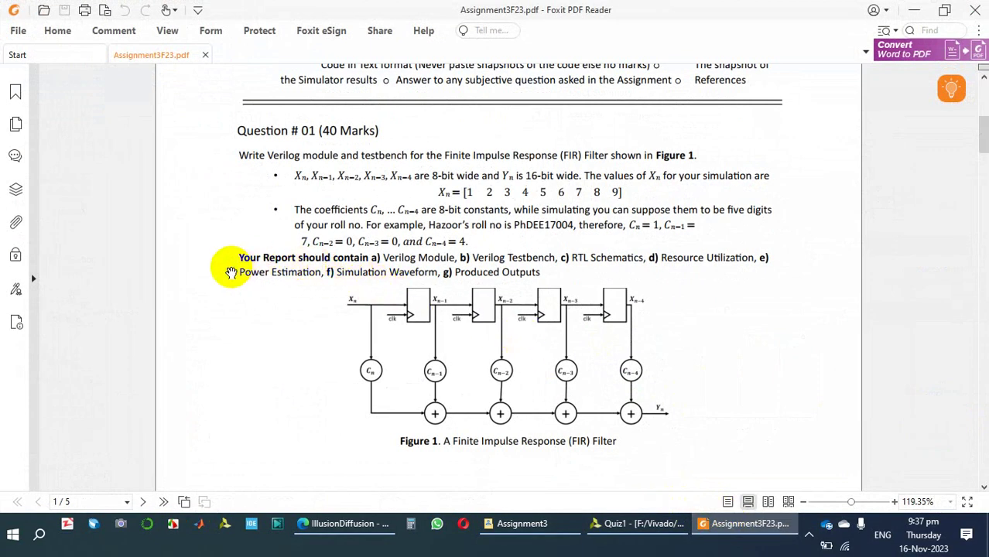
click(633, 527)
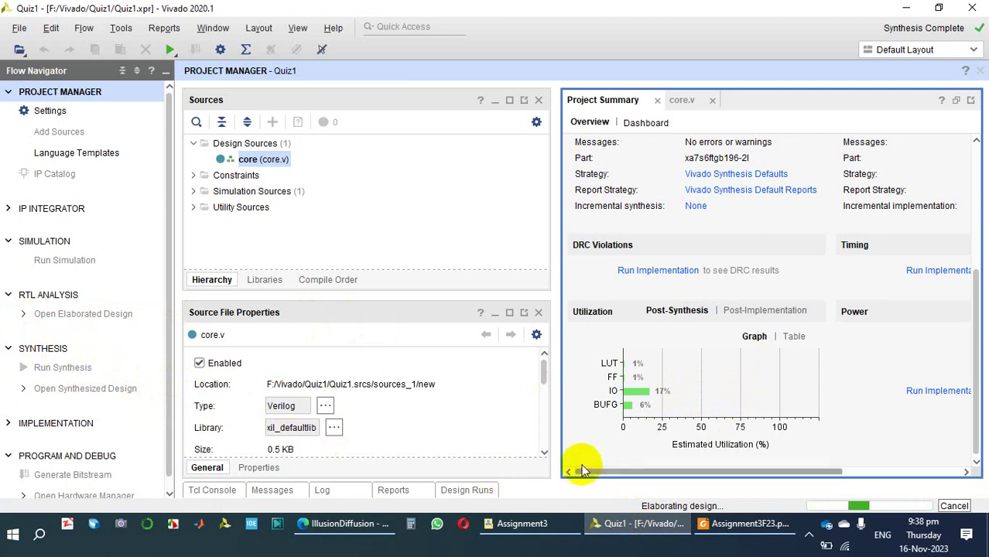
click(719, 533)
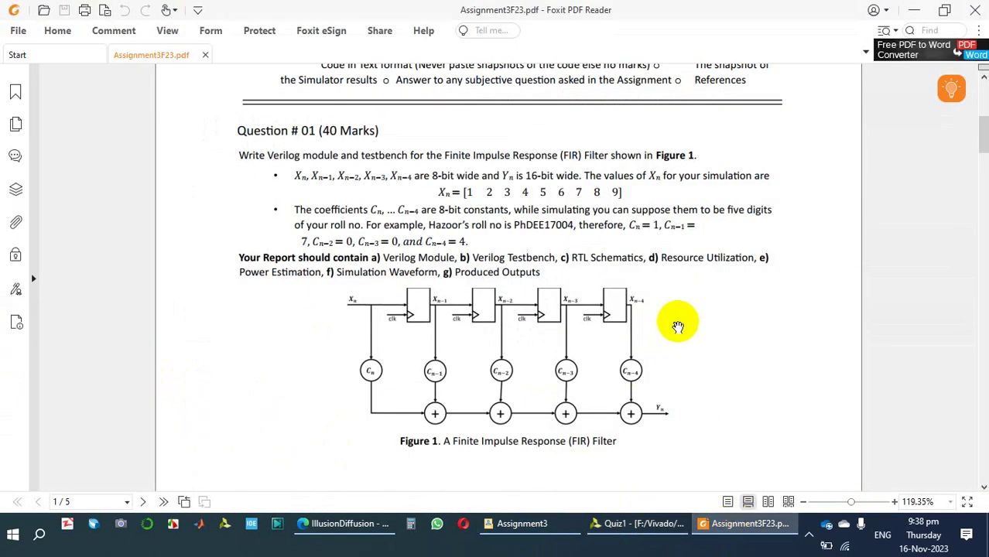
scroll(678, 326, down, 10)
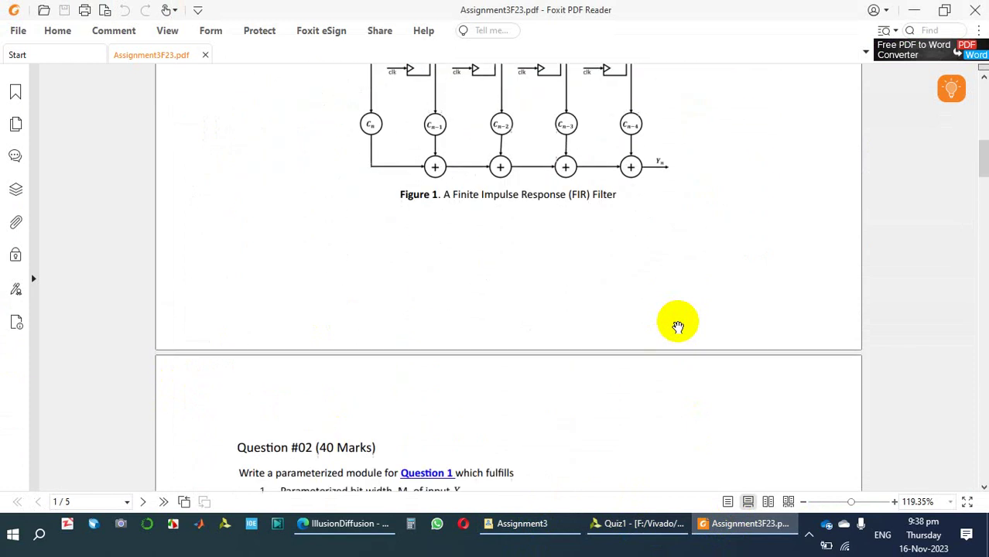
scroll(678, 327, down, 3)
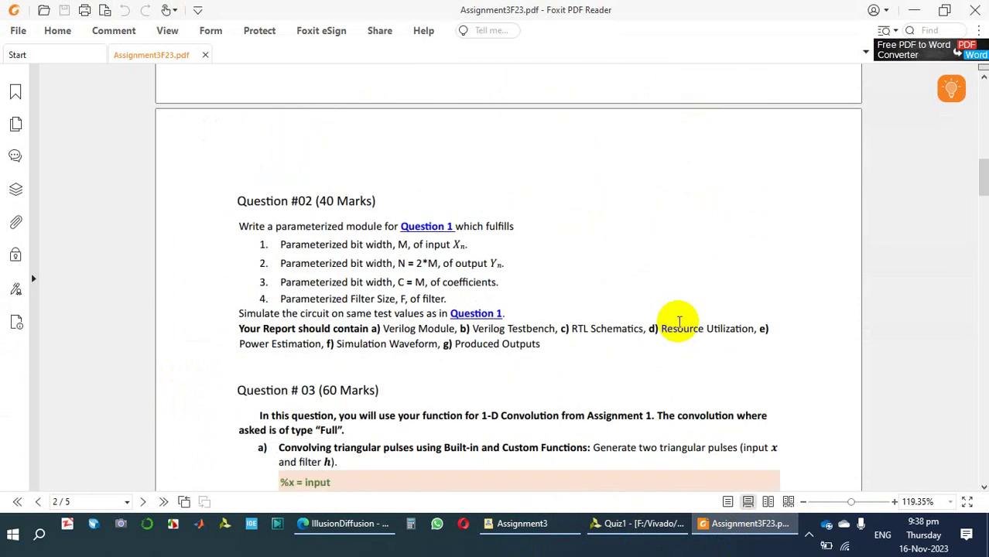
scroll(679, 321, up, 3)
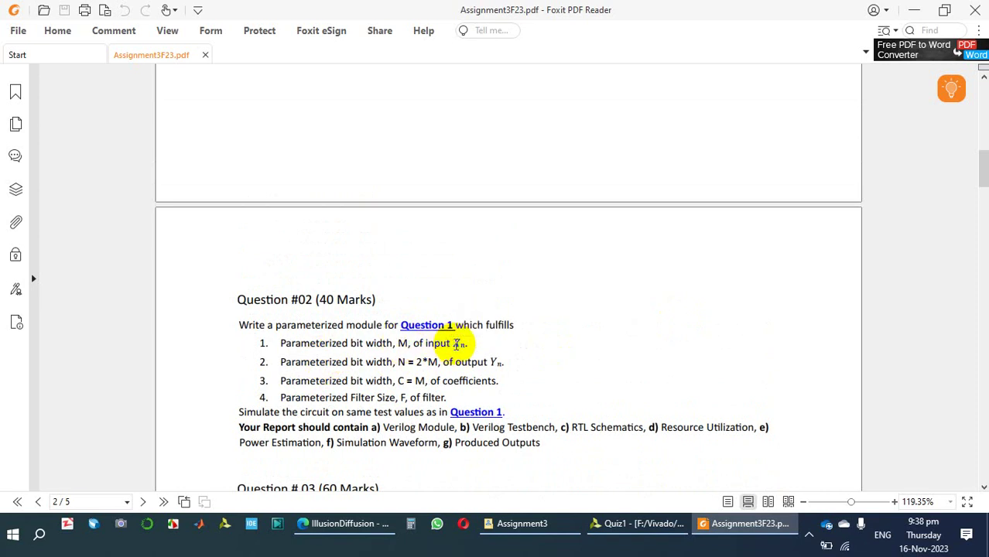
scroll(457, 344, up, 7)
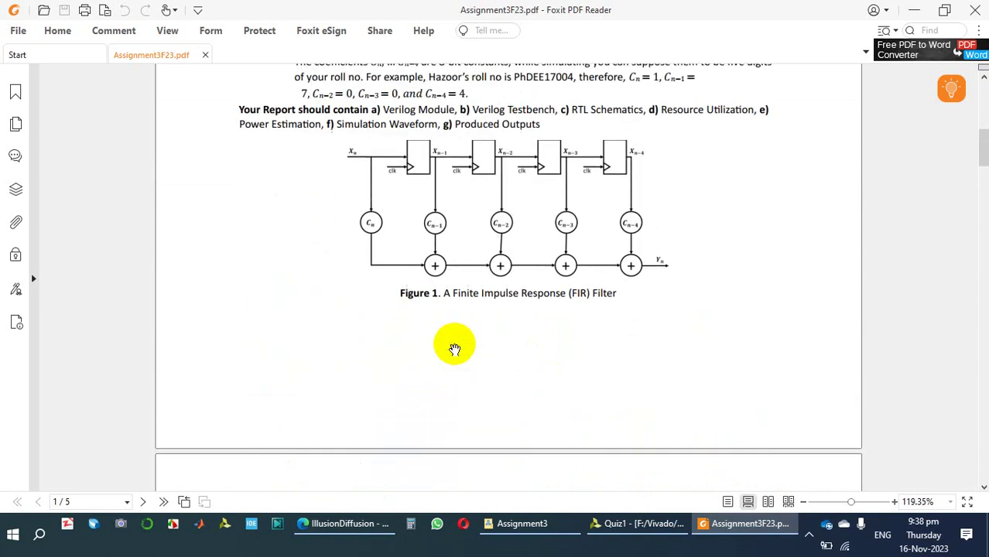
scroll(454, 349, up, 1)
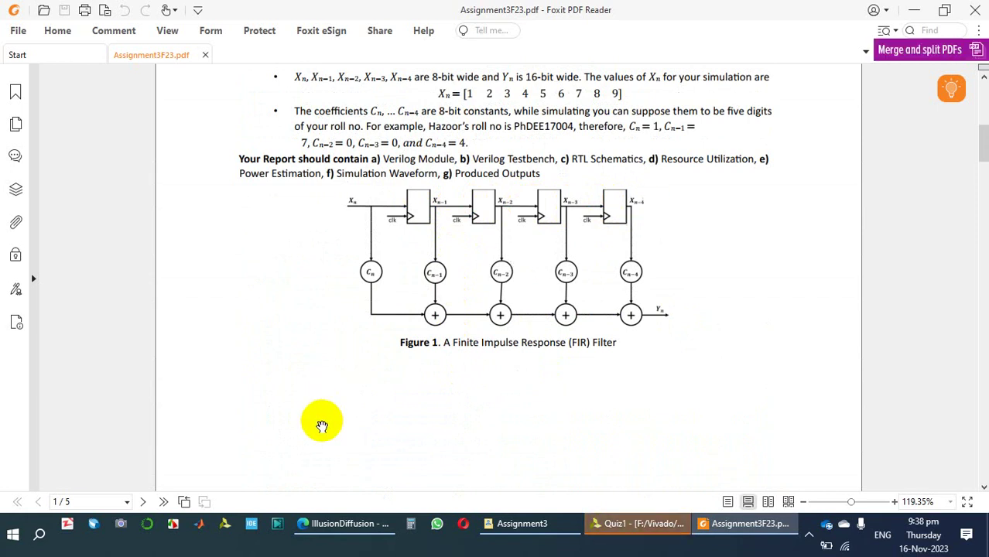
Step: Switch back to Vivado and maximize the schematic of the elaborated design
click(618, 524)
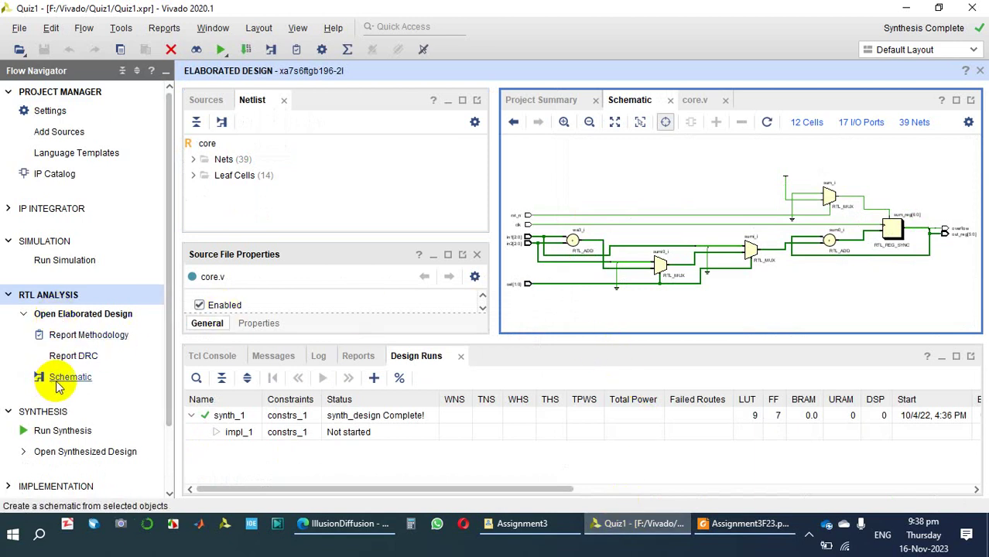
click(957, 101)
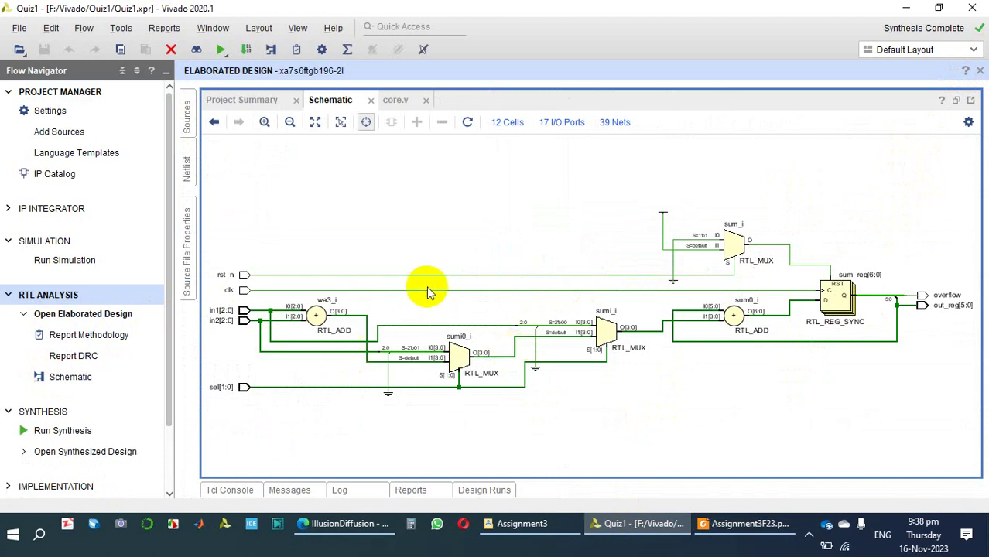
Step: Collapse the RTL Analysis actions and expand the Synthesis, Implementation and synthesized design actions in the flow list
click(6, 298)
click(8, 328)
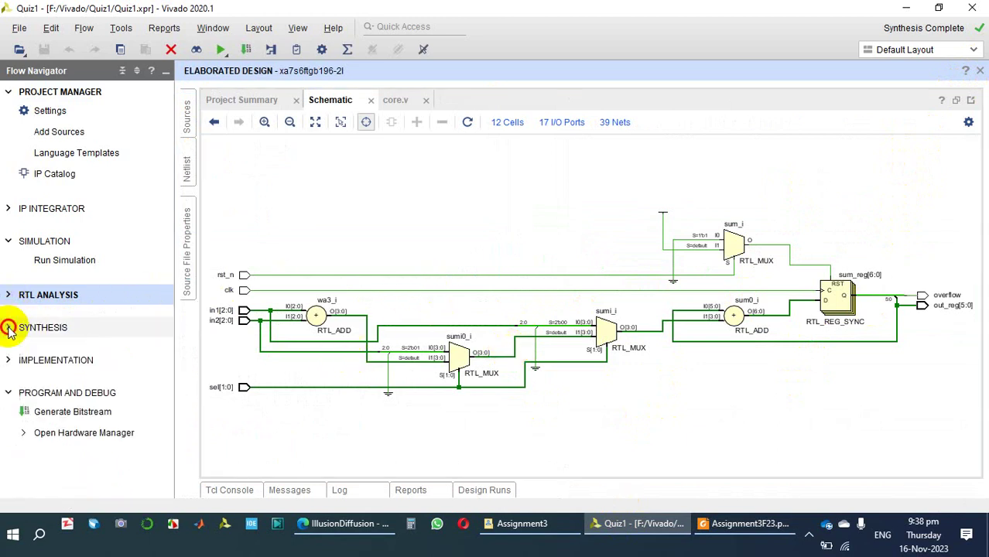
click(36, 362)
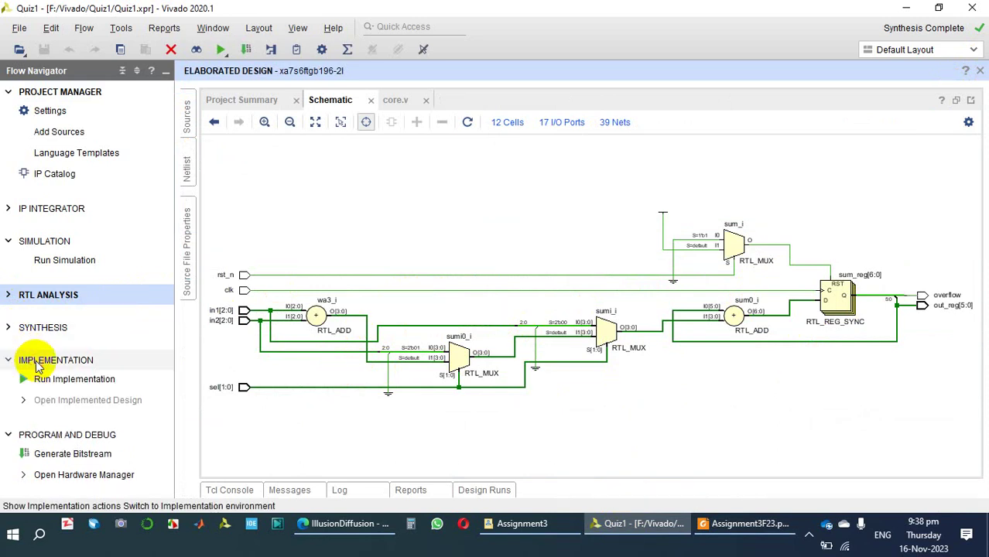
click(29, 329)
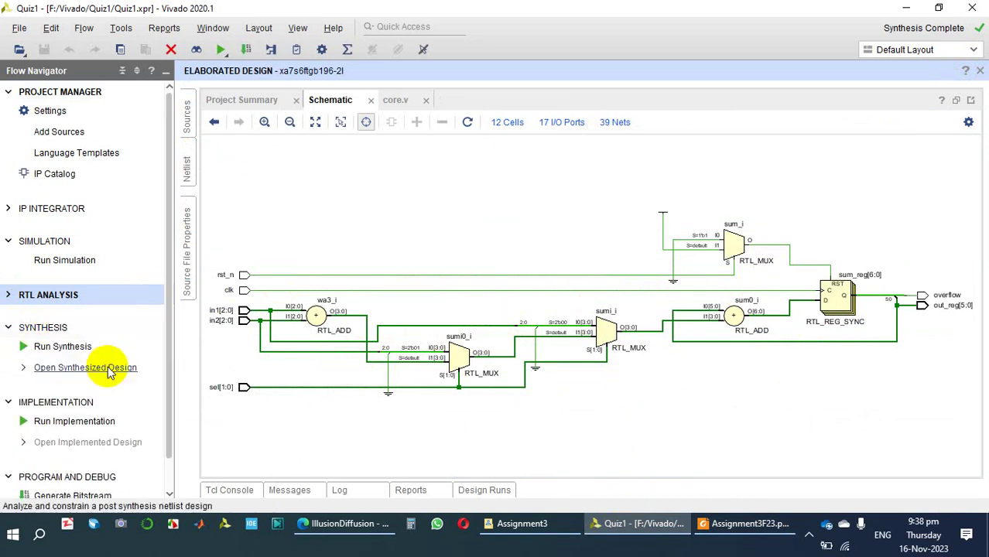
click(23, 369)
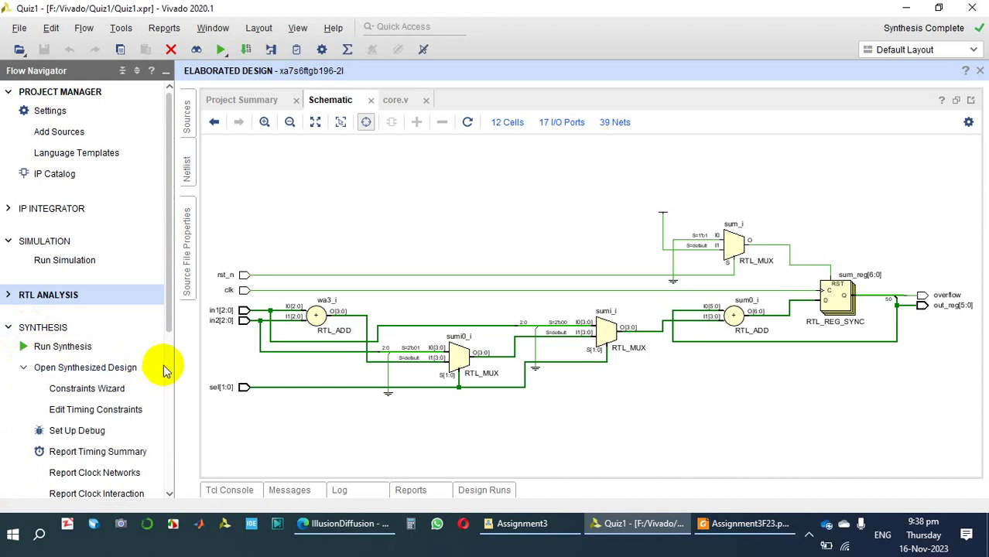
drag(172, 316, 172, 371)
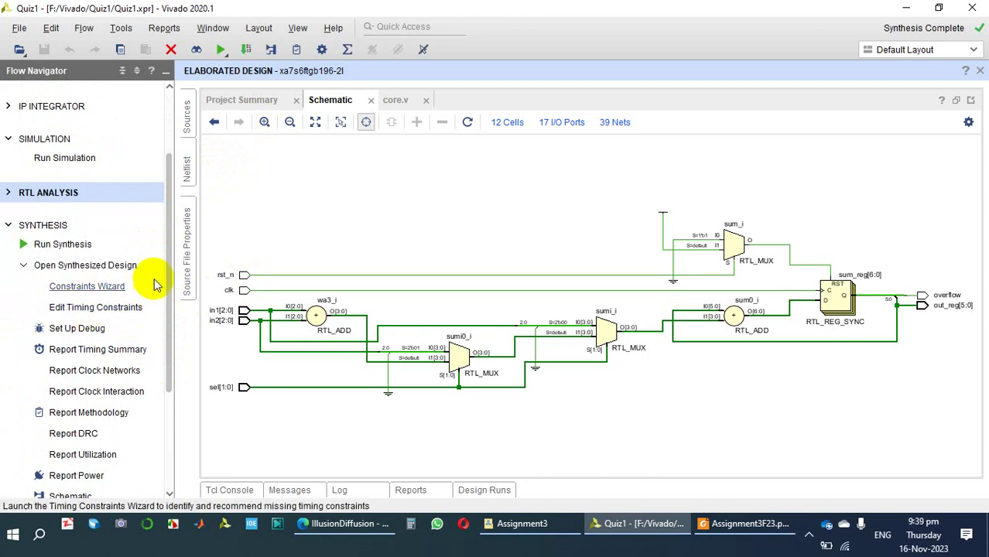
Step: Examine the utilization, timing and power sections of the project summary
click(250, 105)
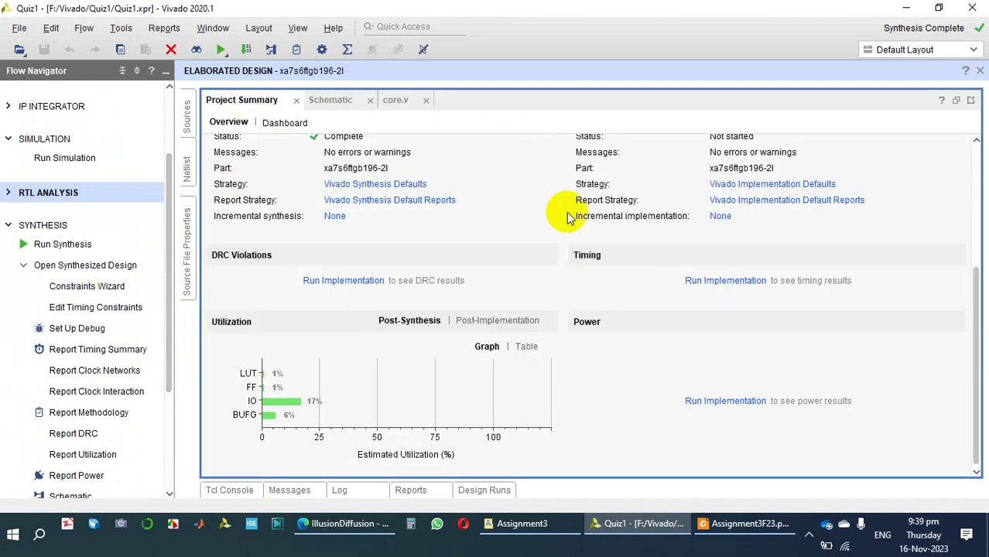
mouse_move(977, 402)
mouse_down()
mouse_move(974, 331)
mouse_move(977, 402)
mouse_up()
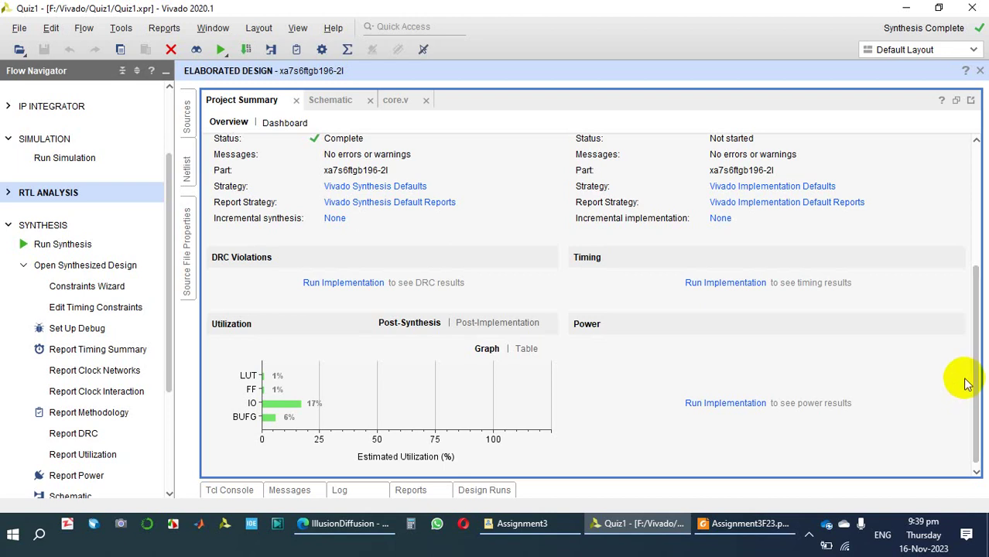
mouse_move(972, 362)
mouse_down()
mouse_move(973, 314)
mouse_move(972, 363)
mouse_up()
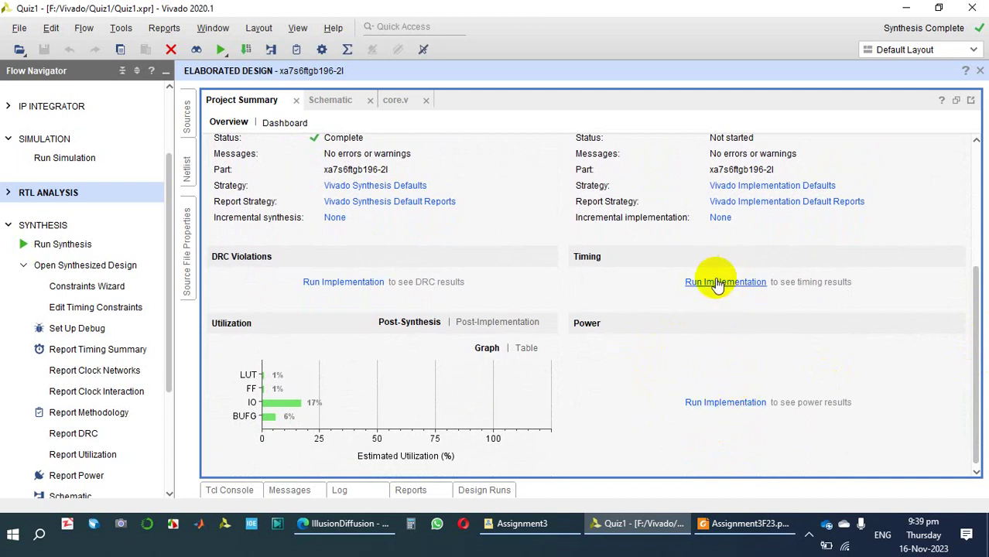
Step: Load the synthesized design for editing its timing constraints, check the core.v source and return to the constraints
click(75, 307)
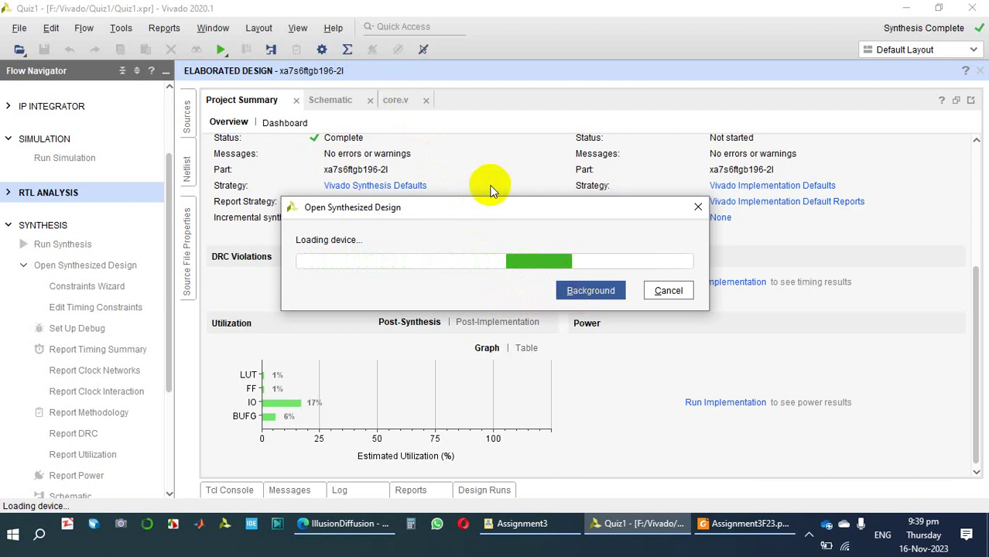
click(751, 475)
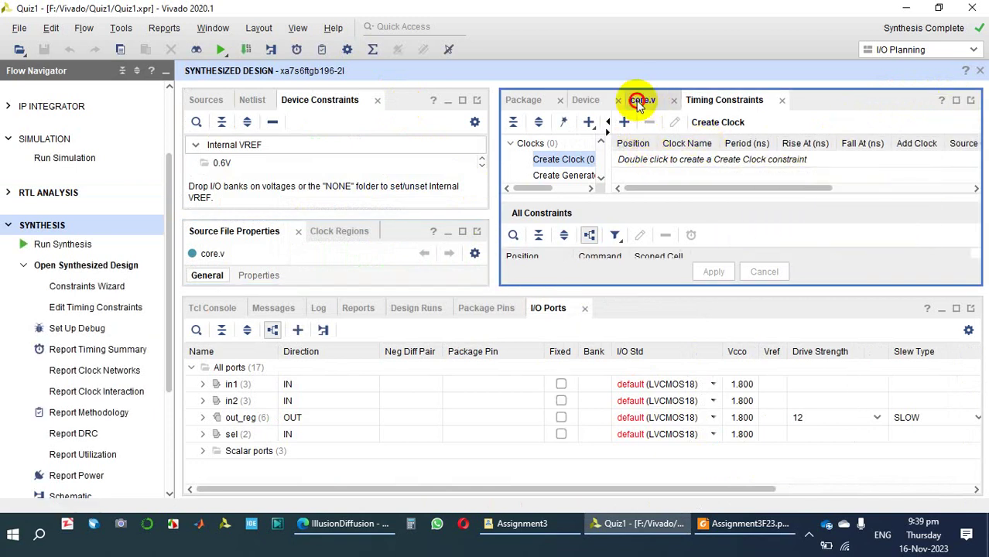
click(640, 101)
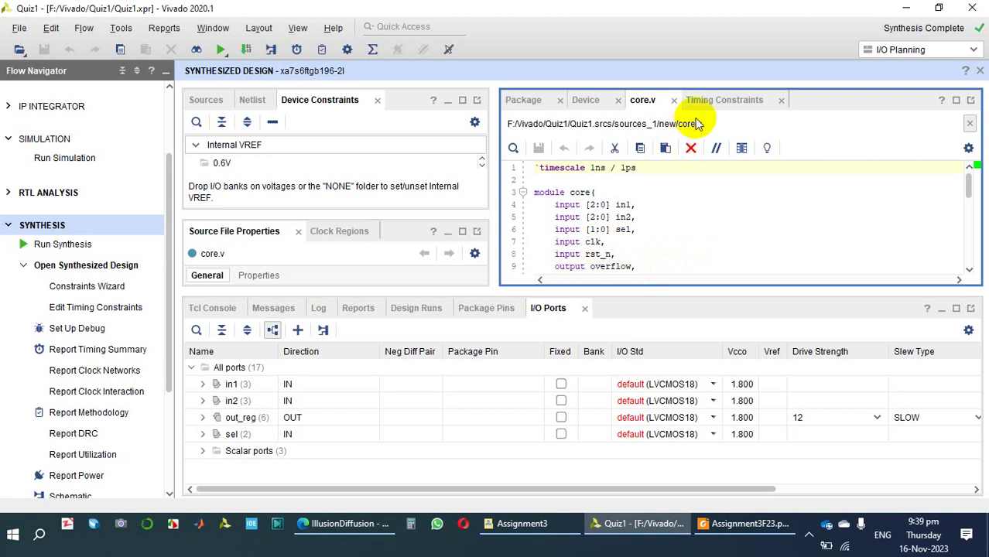
click(721, 101)
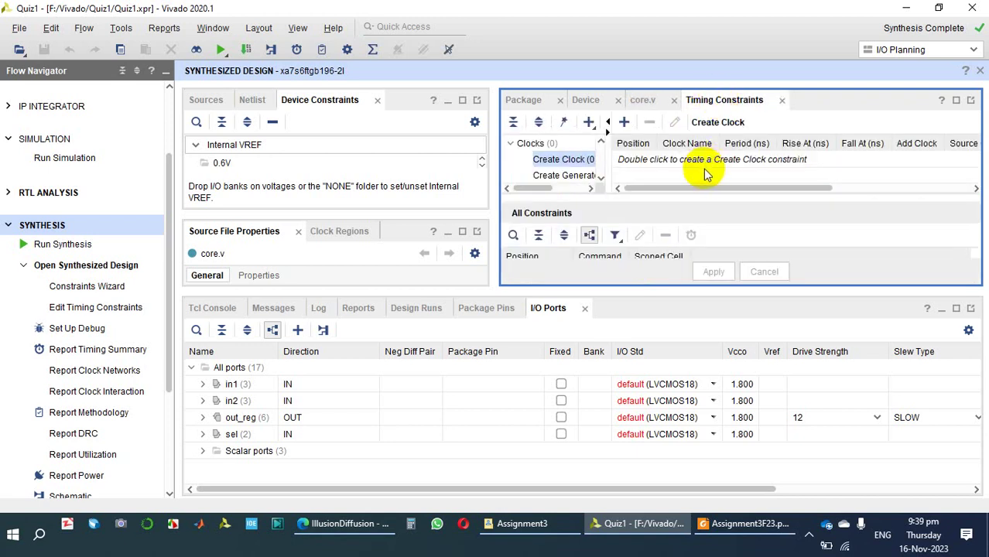
Step: Start a new Create Clock timing constraint and name the clock clk
click(734, 160)
double_click(734, 160)
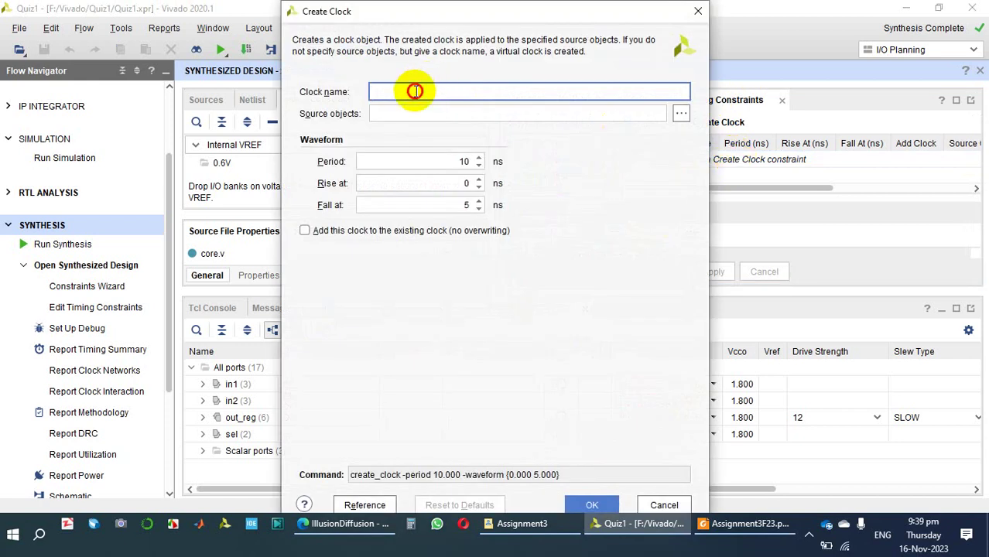
text(clk)
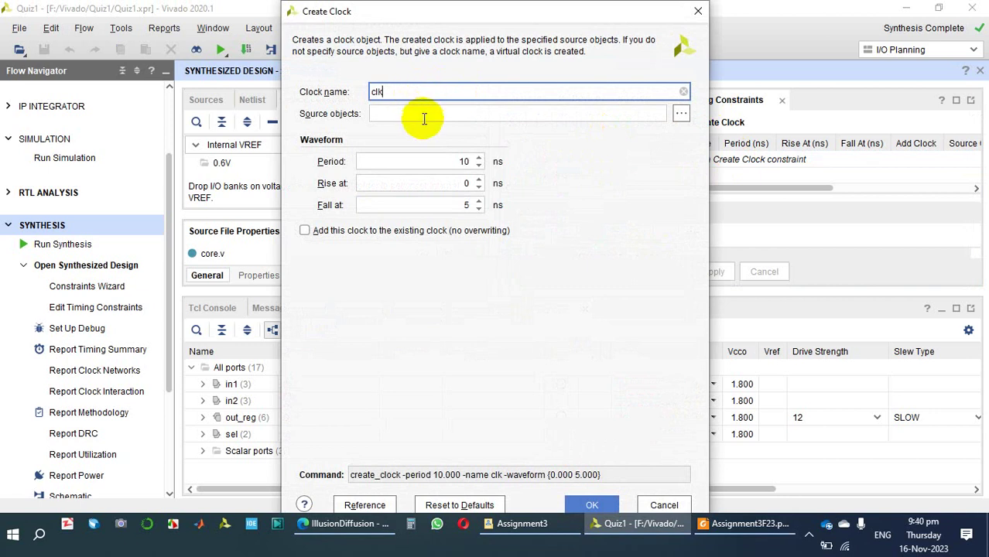
Step: Find the input I/O ports and assign the clk port as the clock's source object
click(422, 116)
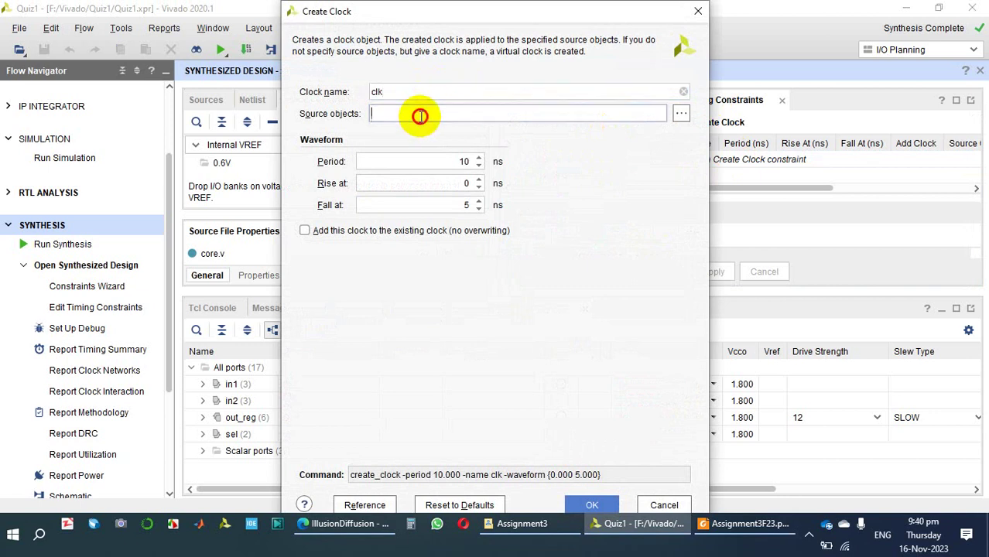
click(682, 116)
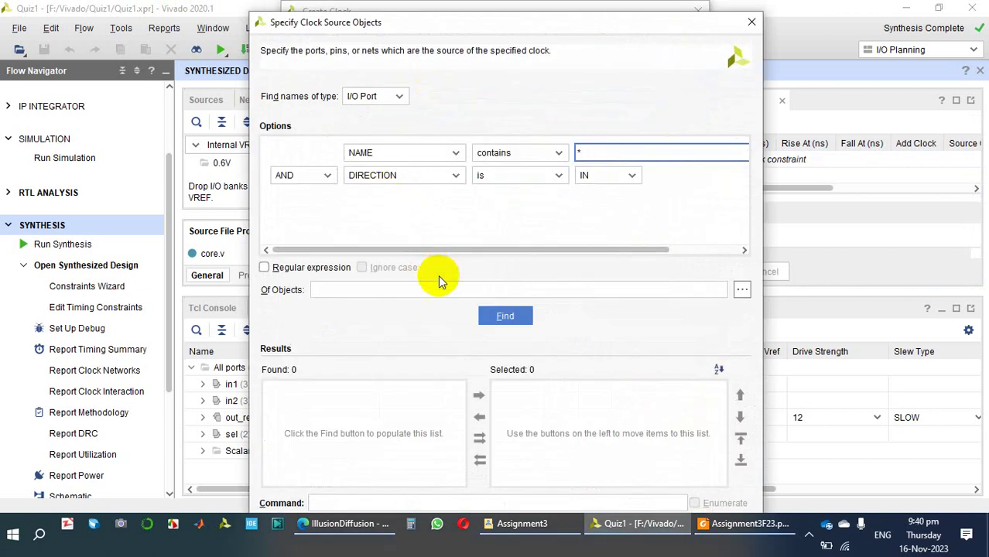
click(500, 321)
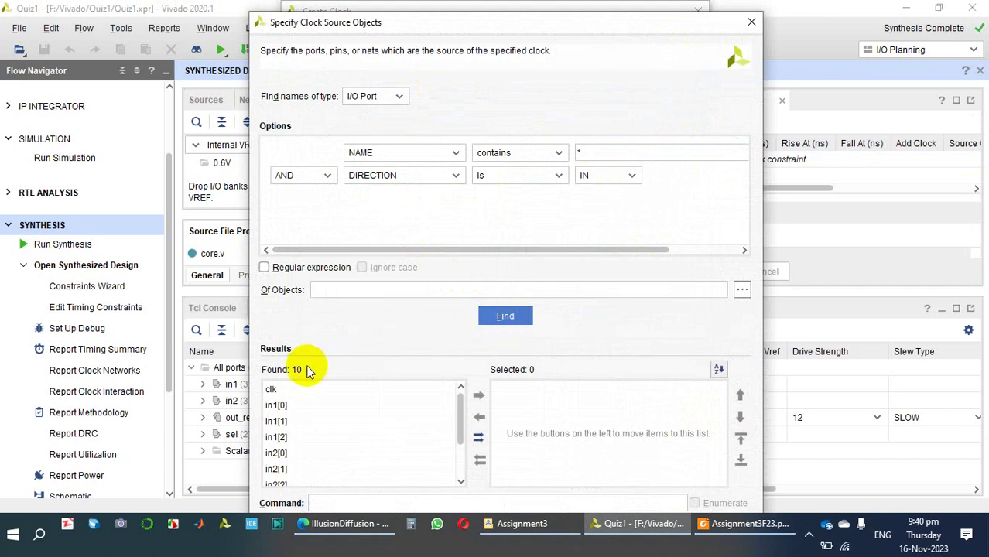
click(272, 391)
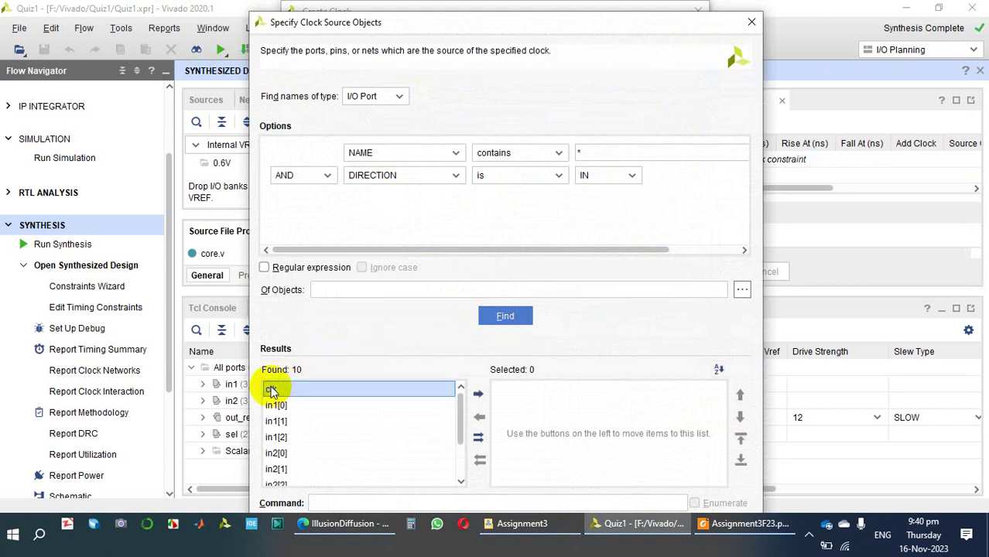
click(478, 395)
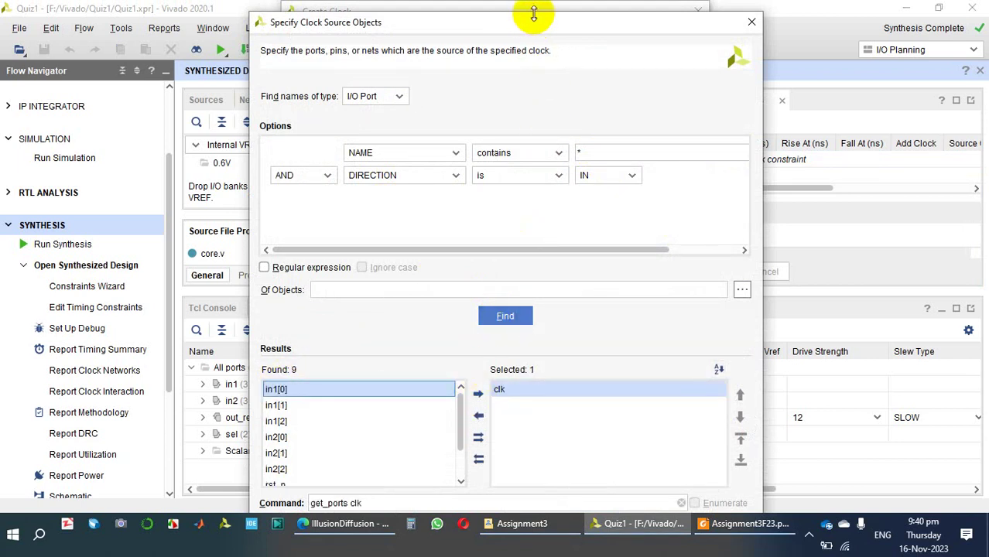
drag(533, 14, 537, 43)
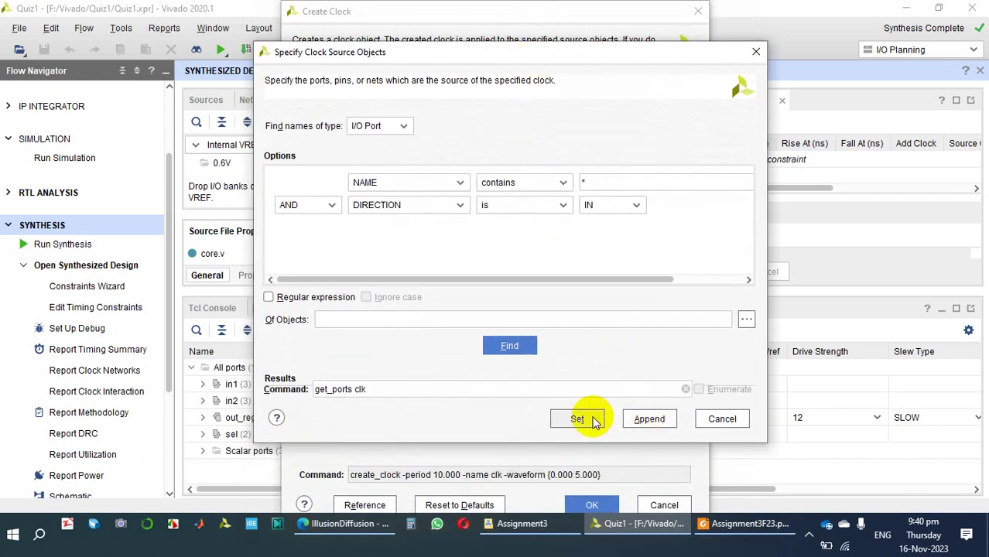
click(634, 421)
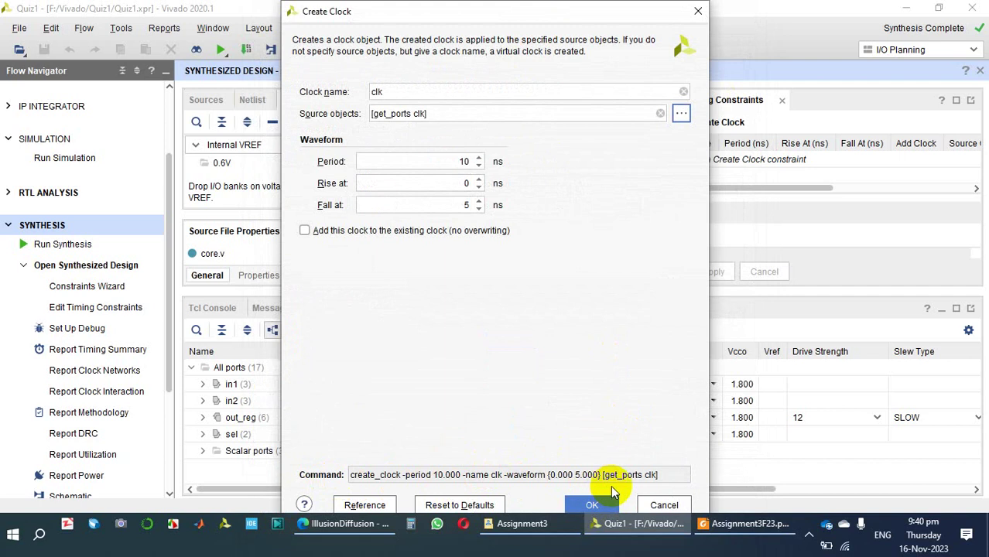
Step: Create the clk clock with a 10 ns period, enable Add Clock for it and apply the timing constraints
click(592, 505)
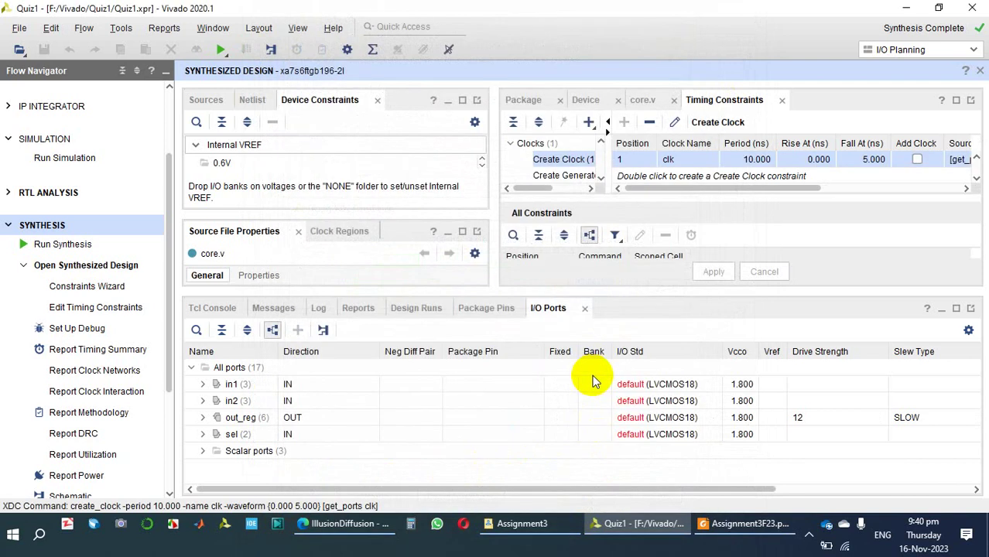
click(917, 161)
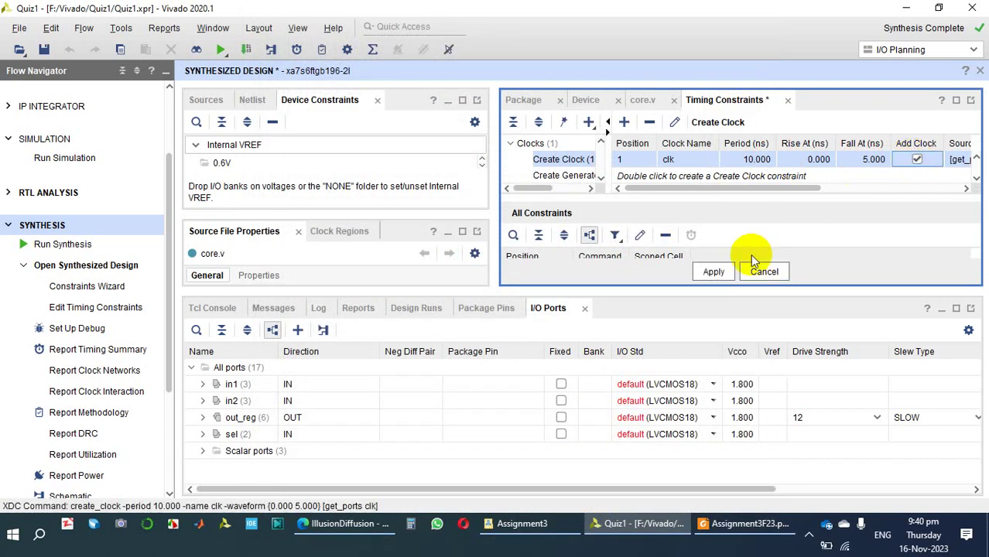
click(715, 270)
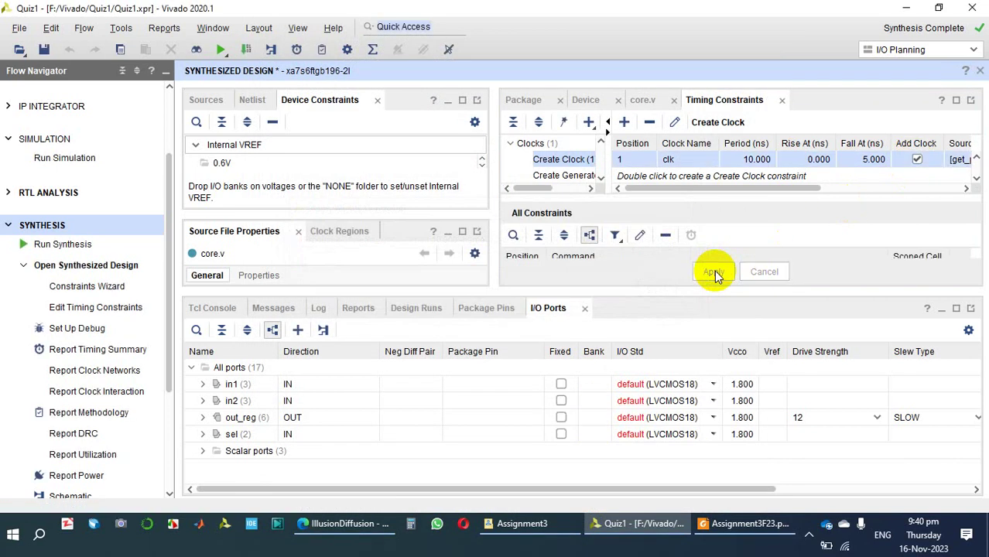
click(660, 164)
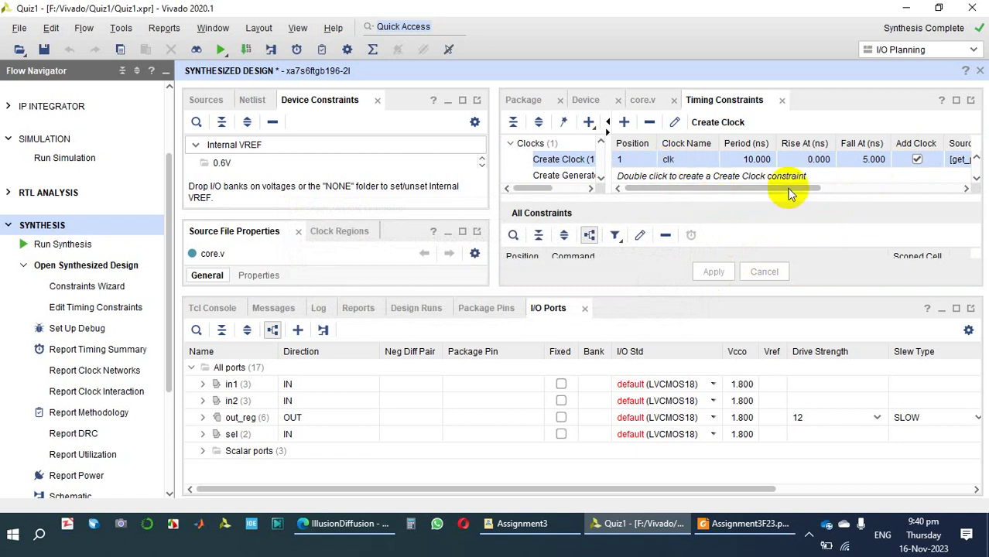
Step: Save the constraints to a new set constrs_2 with an XDC file named core, and reload the design in the background
click(44, 48)
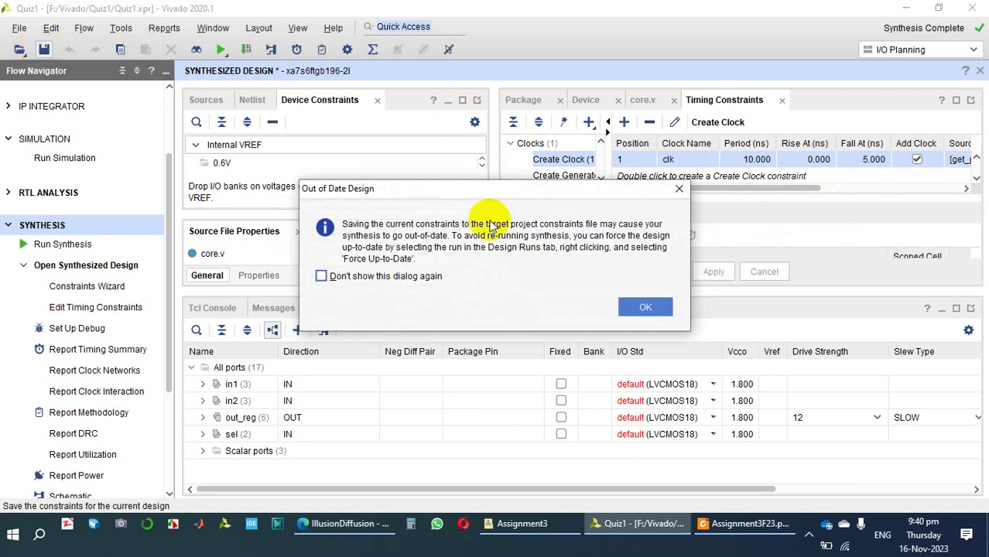
click(660, 307)
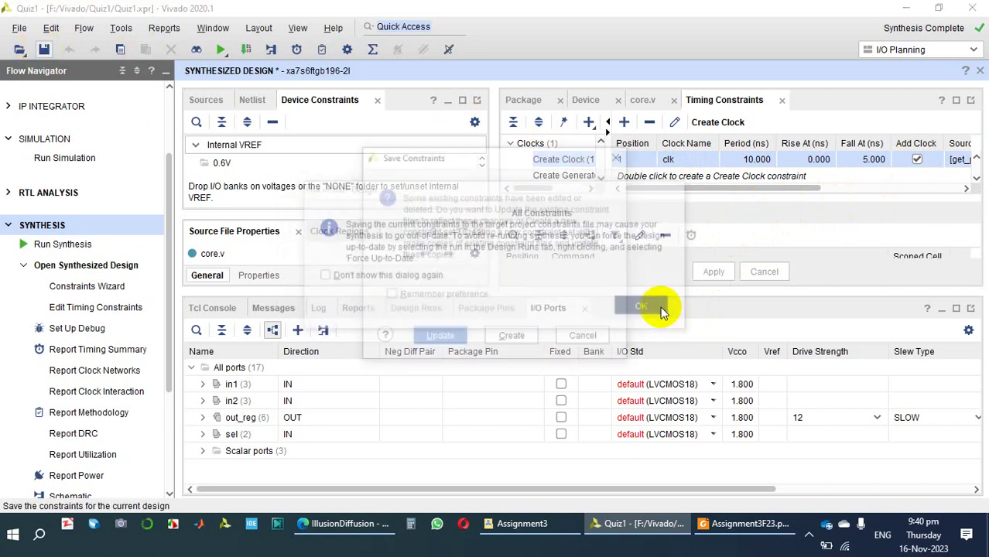
click(504, 343)
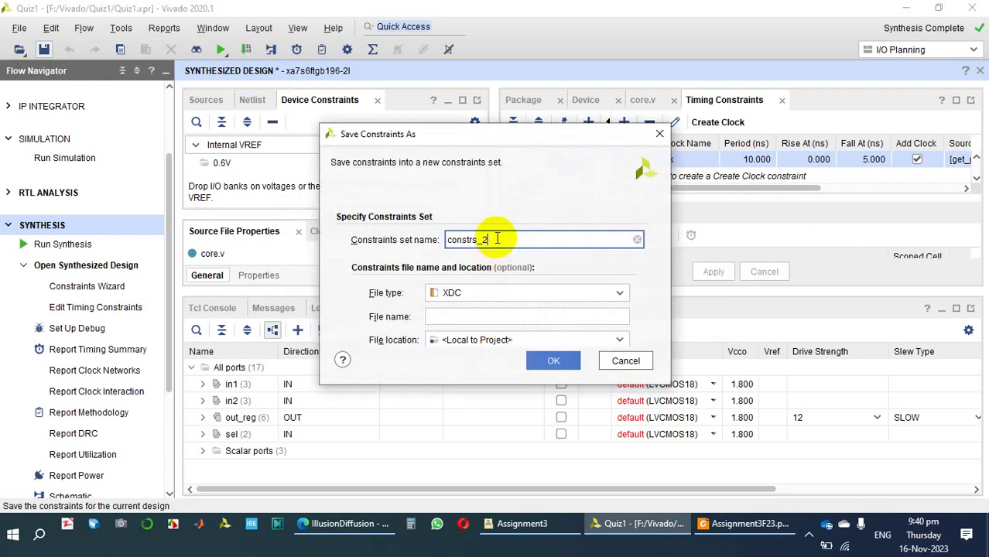
drag(486, 239, 440, 241)
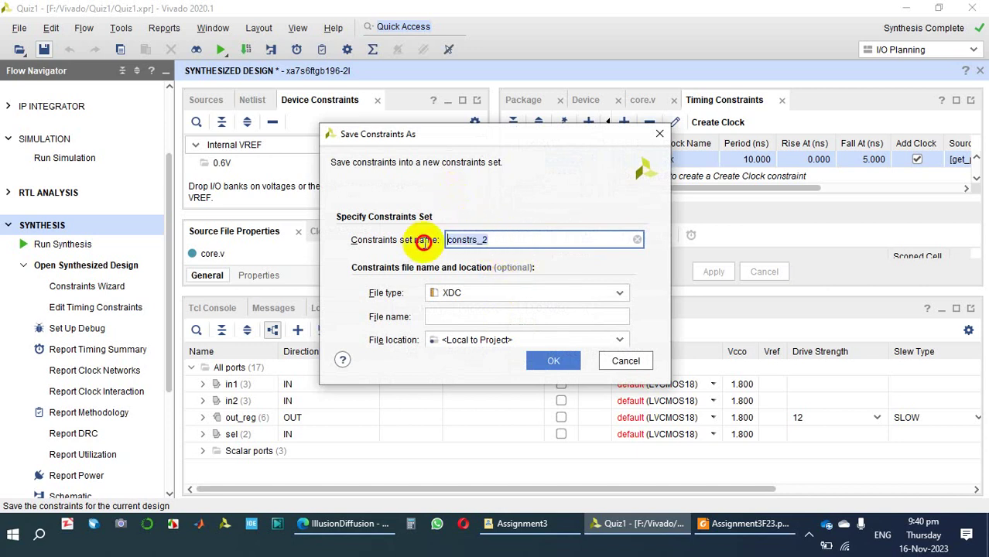
click(474, 318)
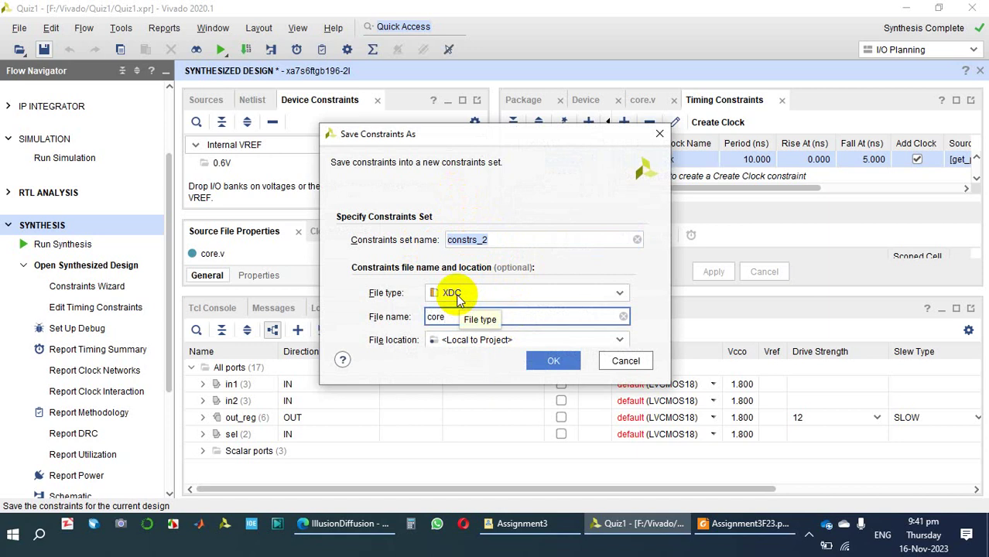
click(553, 362)
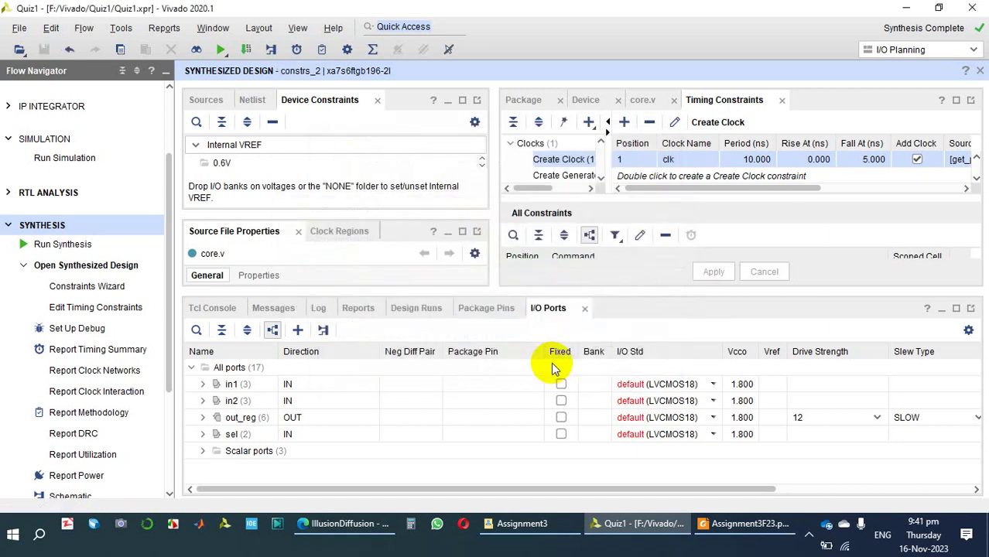
click(517, 328)
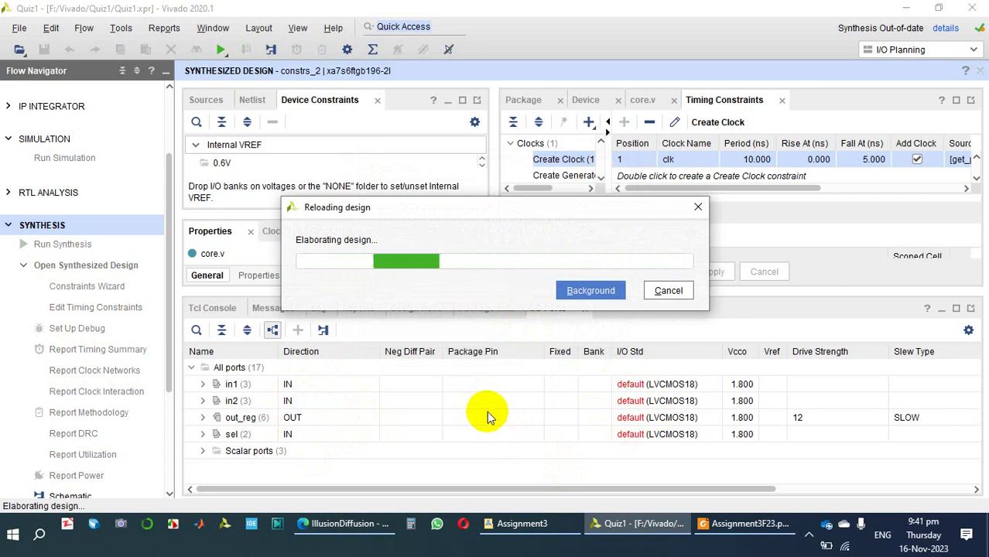
click(586, 289)
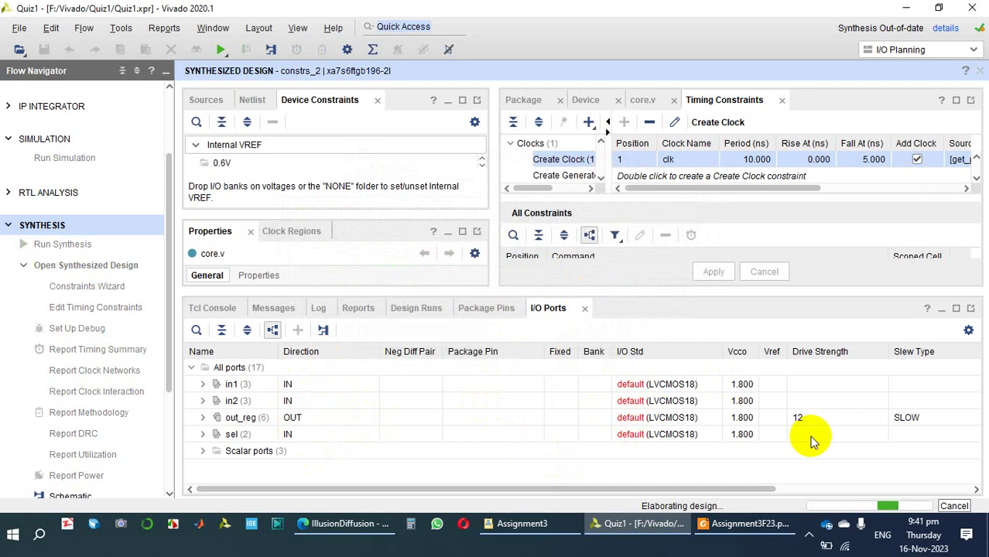
Step: Switch to Assignment3F23.pdf in Foxit PDF Reader and view the report requirements and Question #02
click(725, 529)
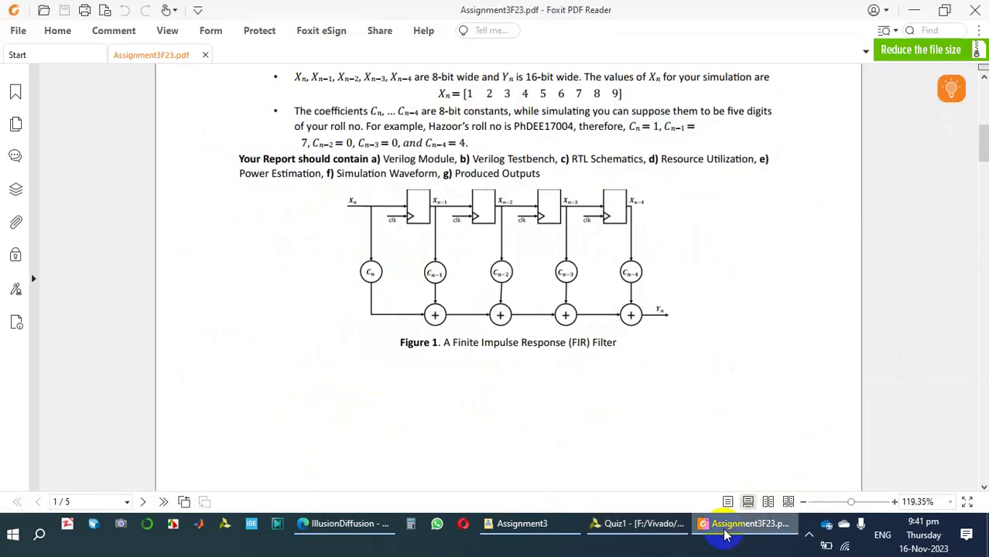
click(726, 532)
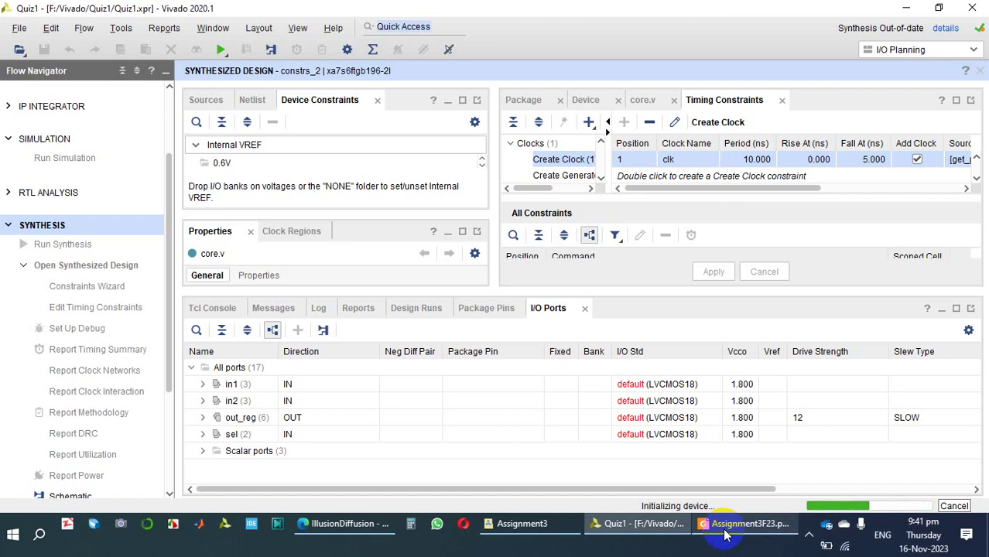
click(725, 530)
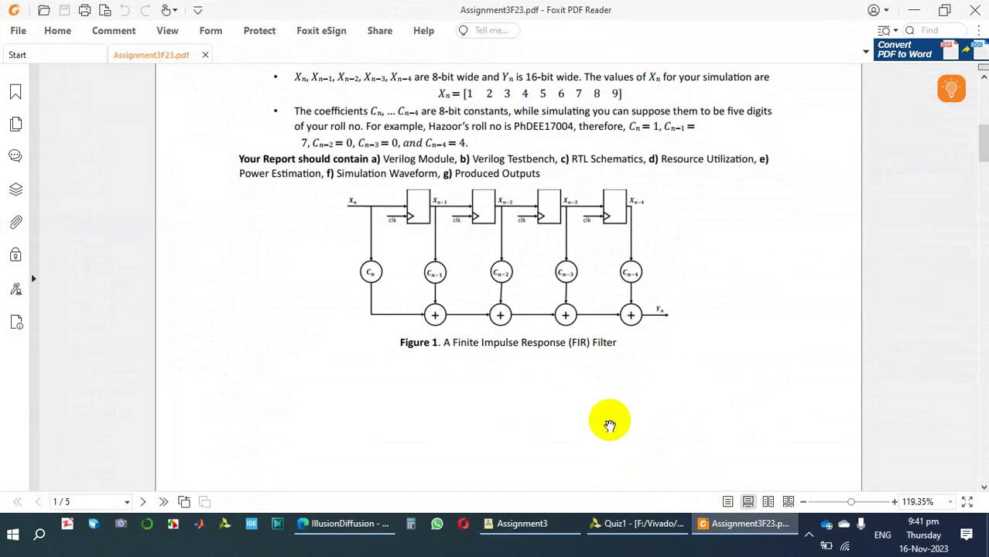
scroll(610, 424, down, 5)
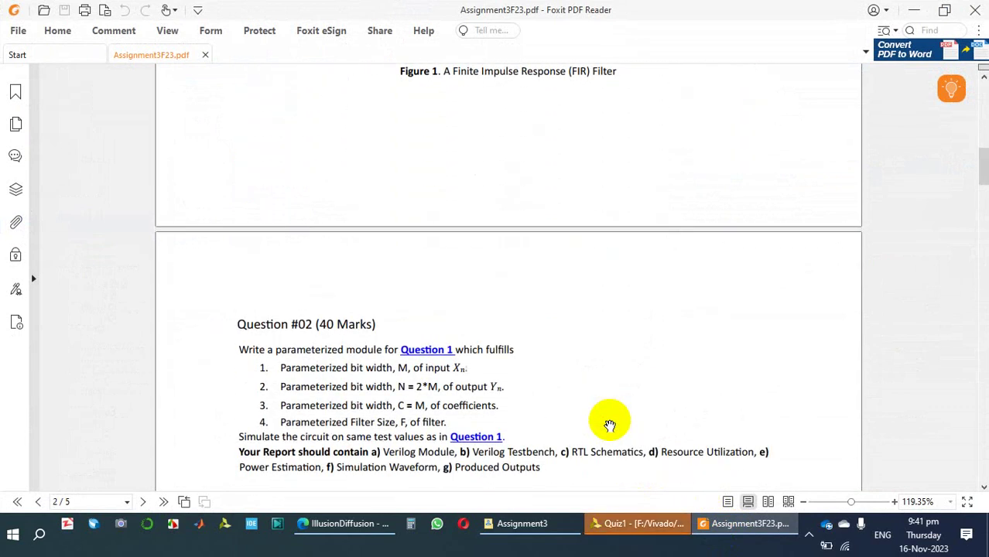
Step: Switch back to Vivado and launch implementation with synthesis run first, on the local host with 4 jobs
click(630, 523)
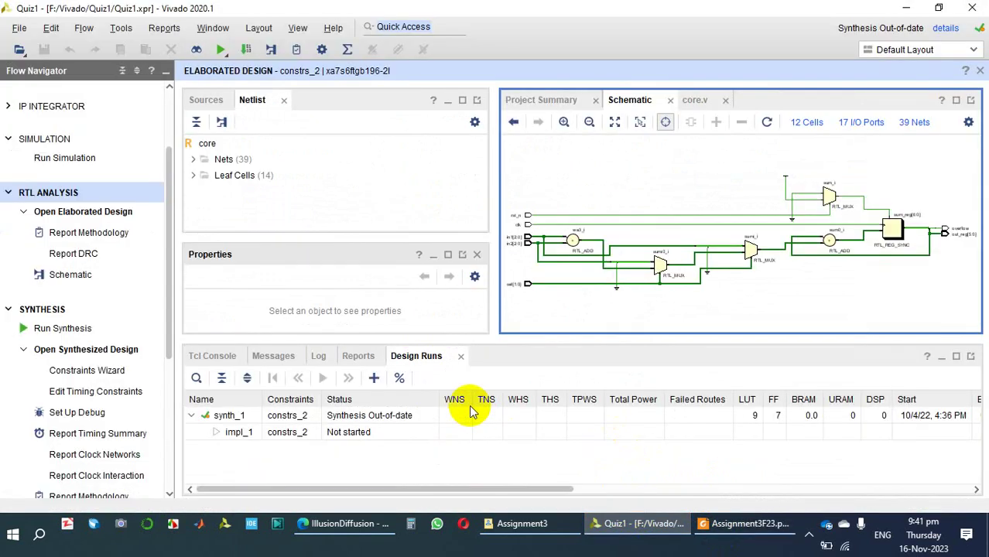
click(171, 393)
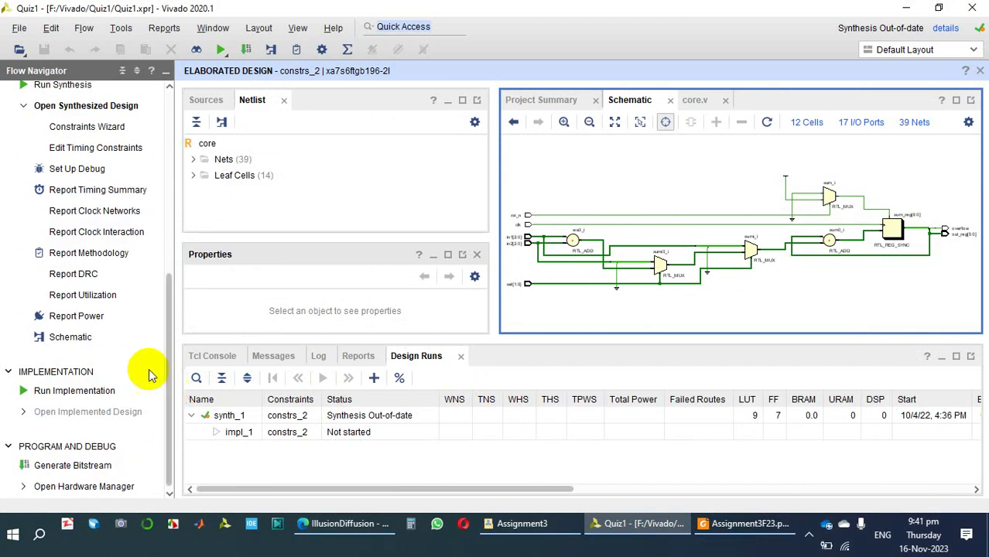
click(68, 391)
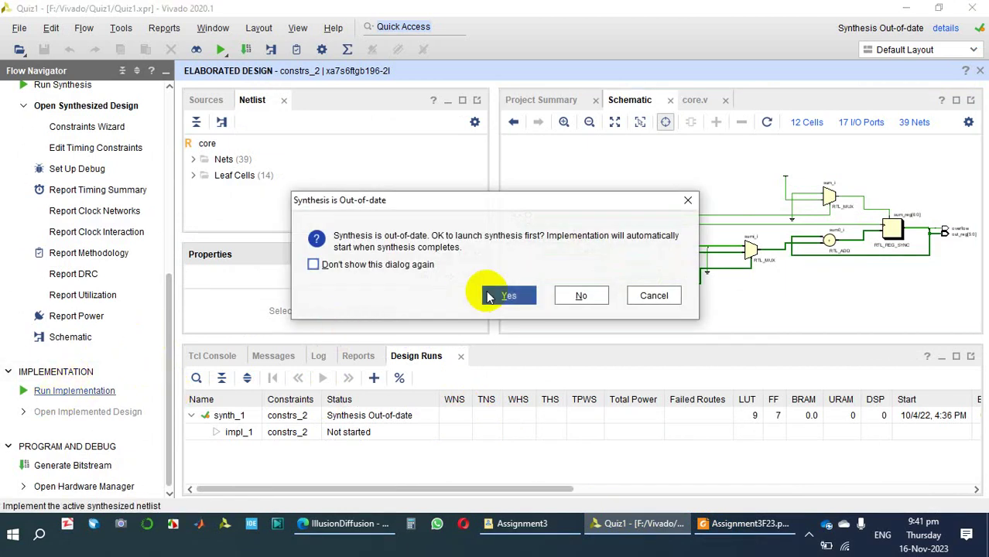
click(496, 296)
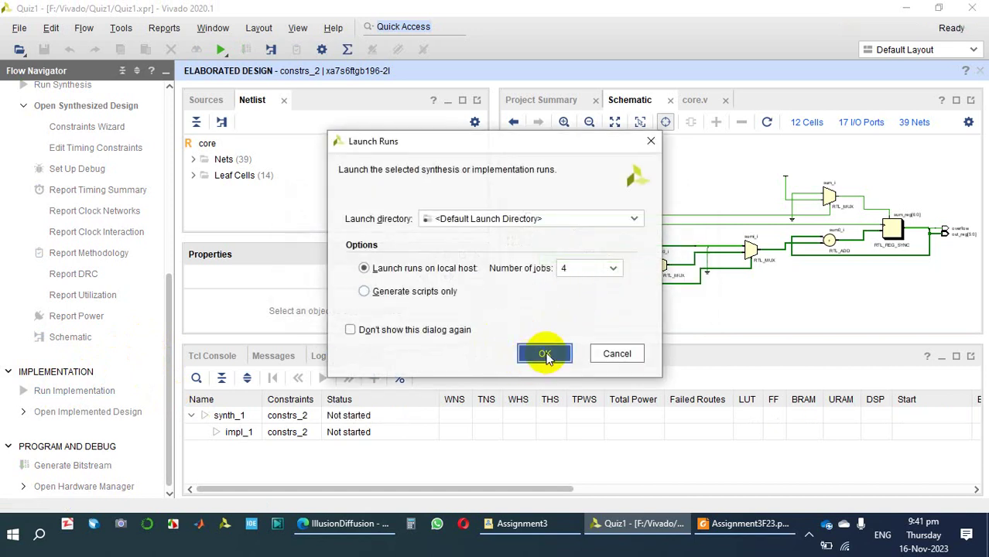
click(545, 355)
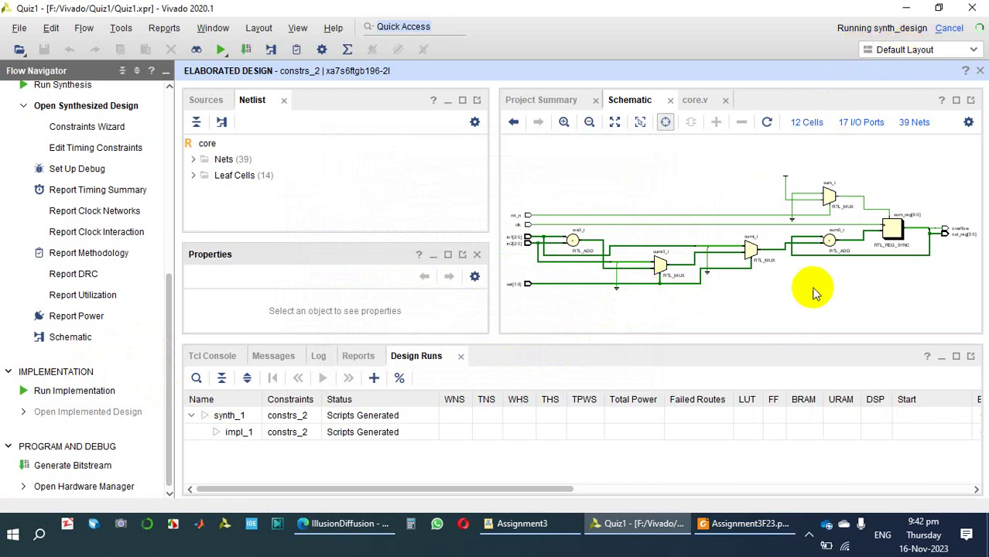
Step: Return to the assignment PDF and review Question #02's parameterized module requirements and Question 1's FIR filter figure
click(724, 526)
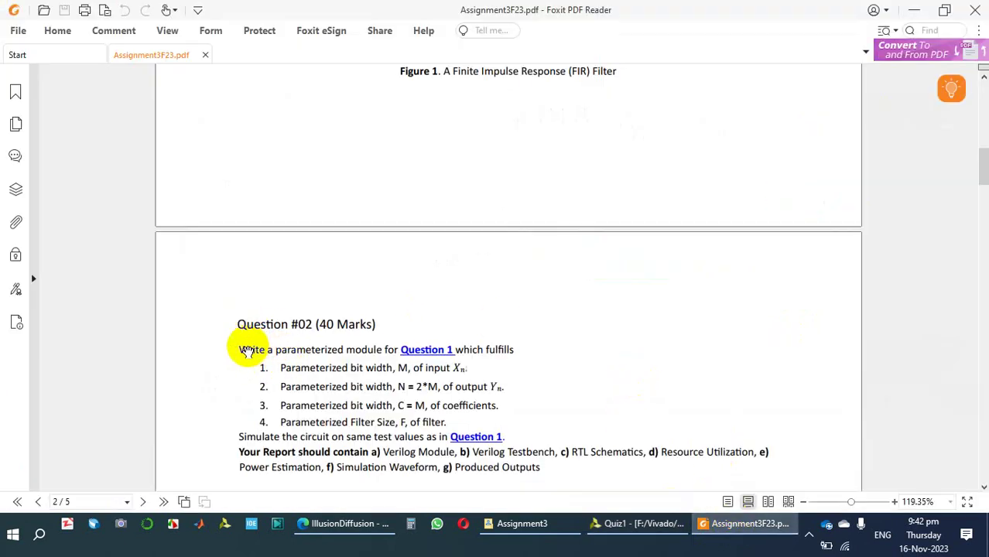
drag(243, 348, 365, 347)
click(366, 349)
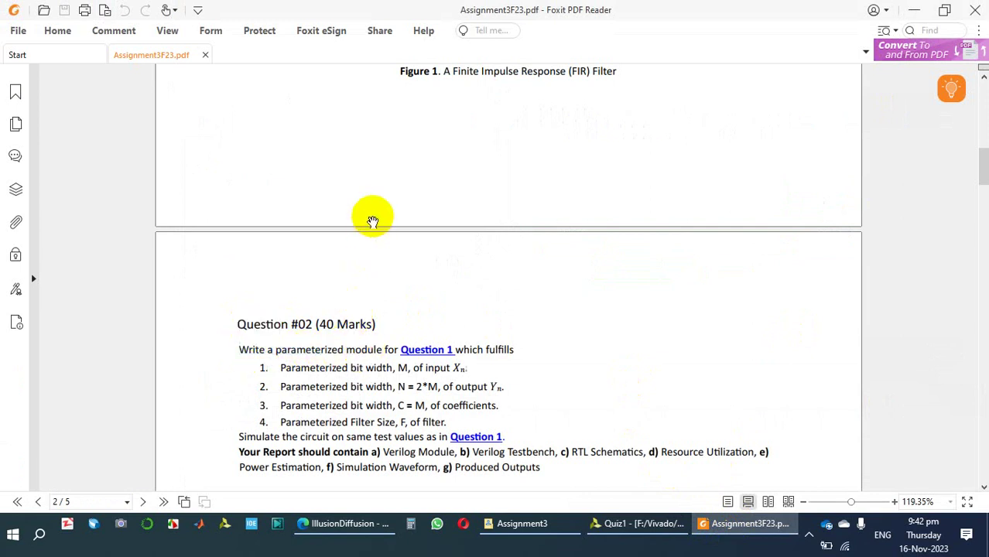
scroll(371, 220, up, 3)
scroll(372, 221, up, 1)
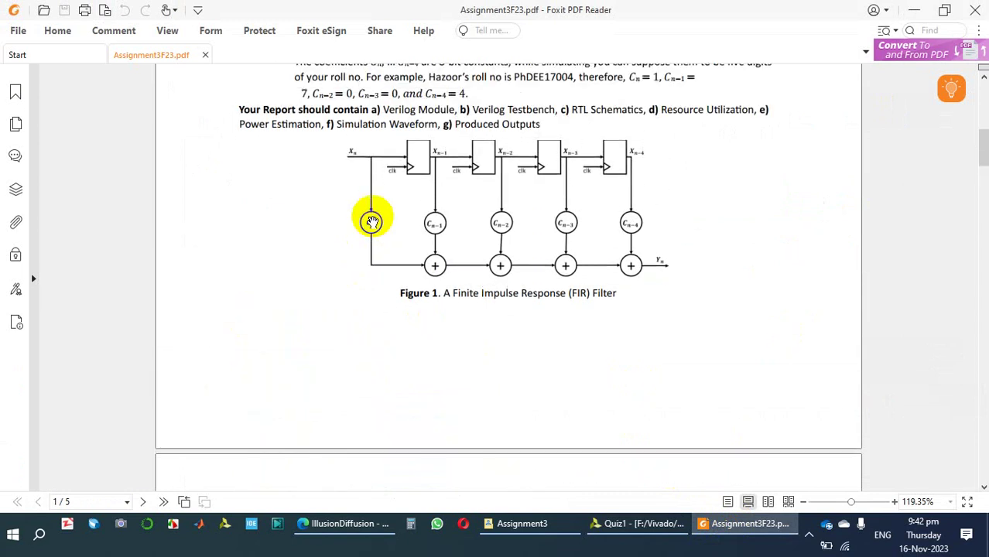